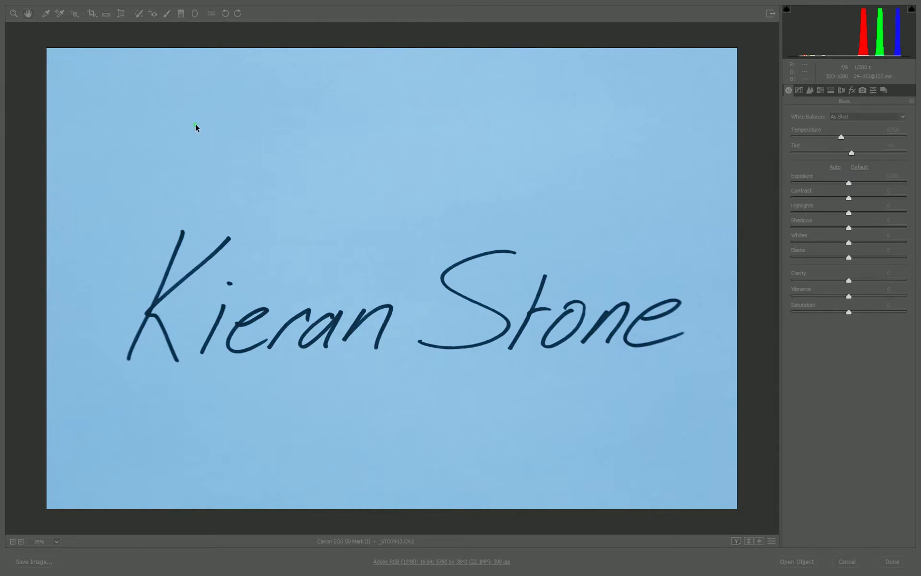
White-balance the blue paper (temperature 34000, tint +25), brighten it, set Blacks -100, and open it in Photoshop
{"action": "left_click", "coordinate": [46, 14]}
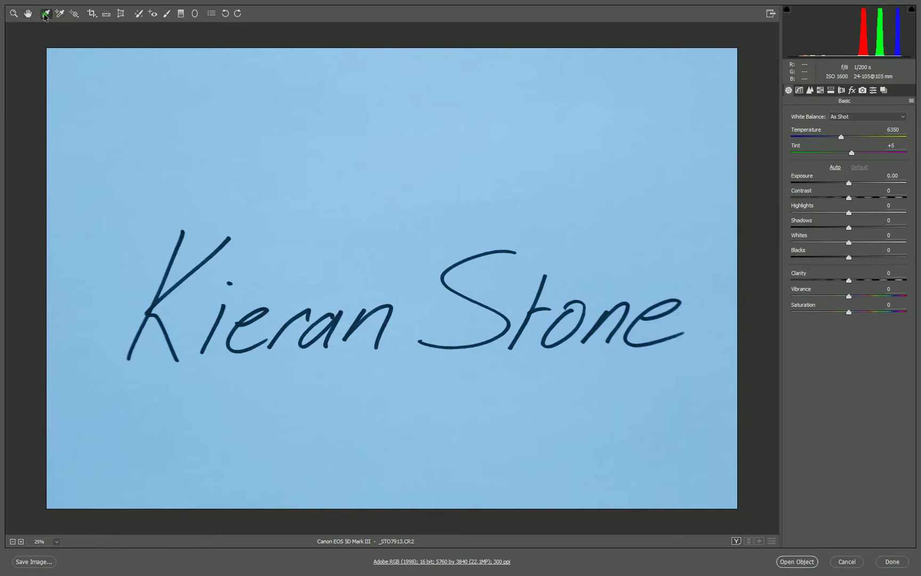
{"action": "left_click", "coordinate": [354, 185]}
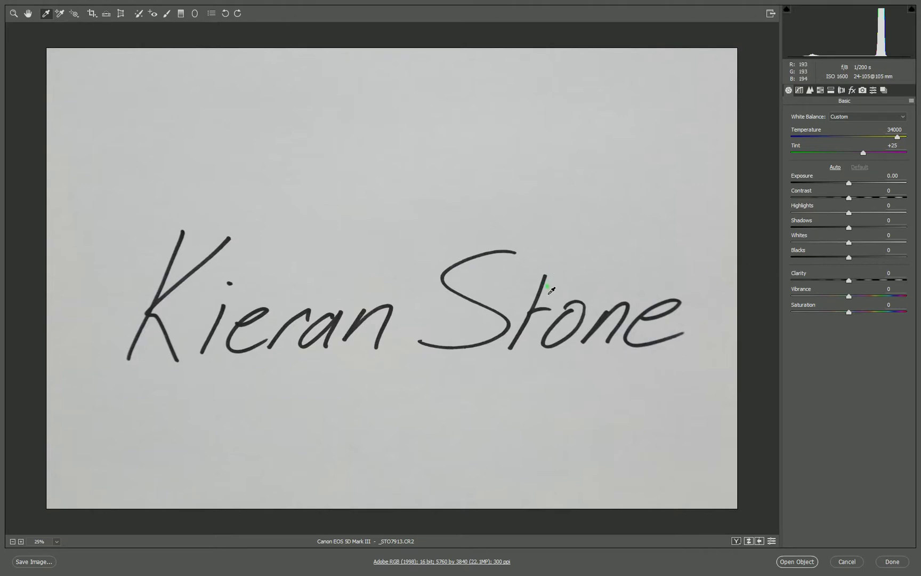
{"action": "left_click_drag", "start_coordinate": [849, 242], "coordinate": [790, 256]}
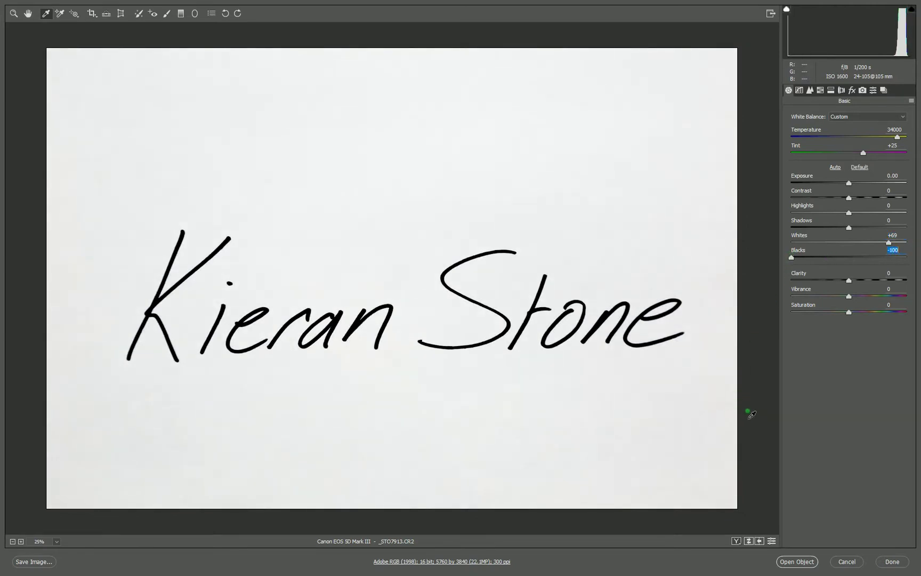
{"action": "left_click", "coordinate": [796, 561]}
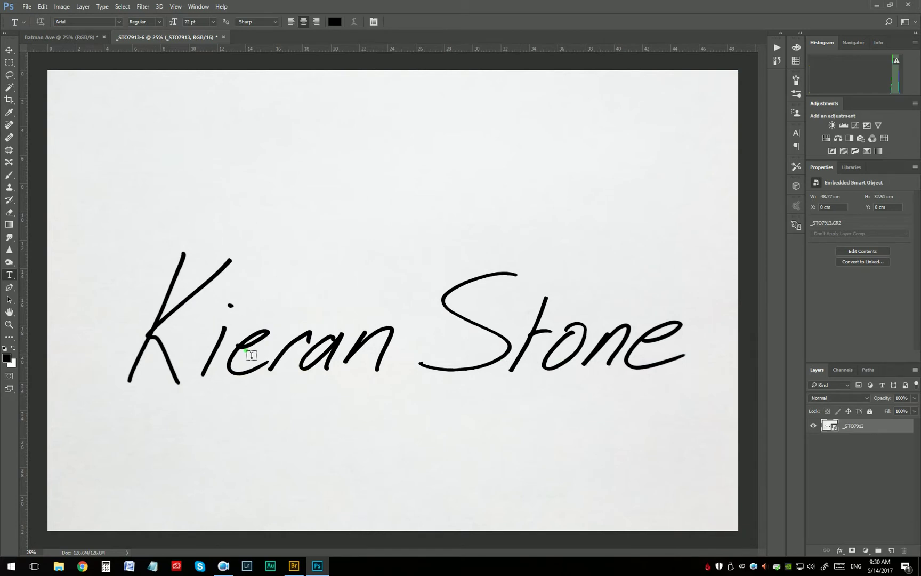
Magic Wand-select the strokes of every letter in 'Kieran'
{"action": "left_click", "coordinate": [9, 88]}
{"action": "left_click", "coordinate": [159, 325]}
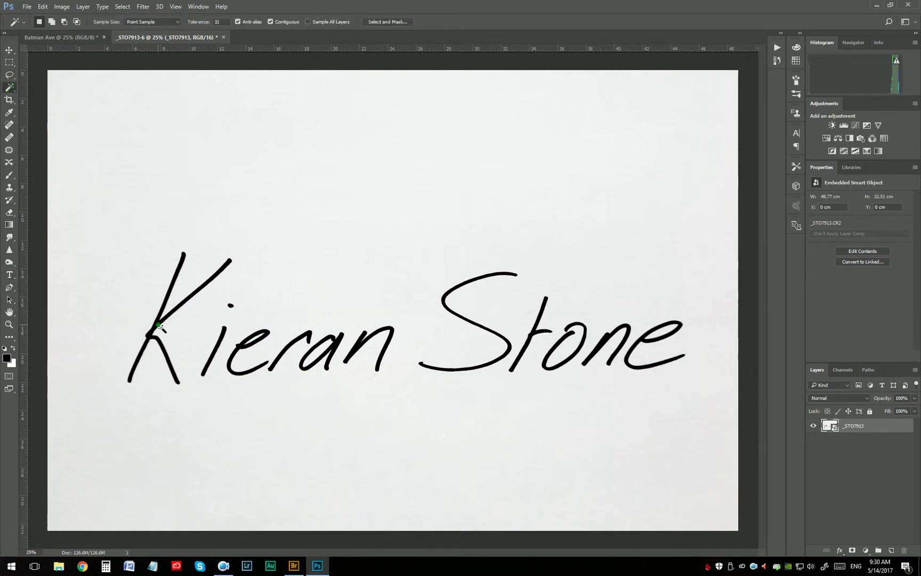
{"action": "key", "text": "shift"}
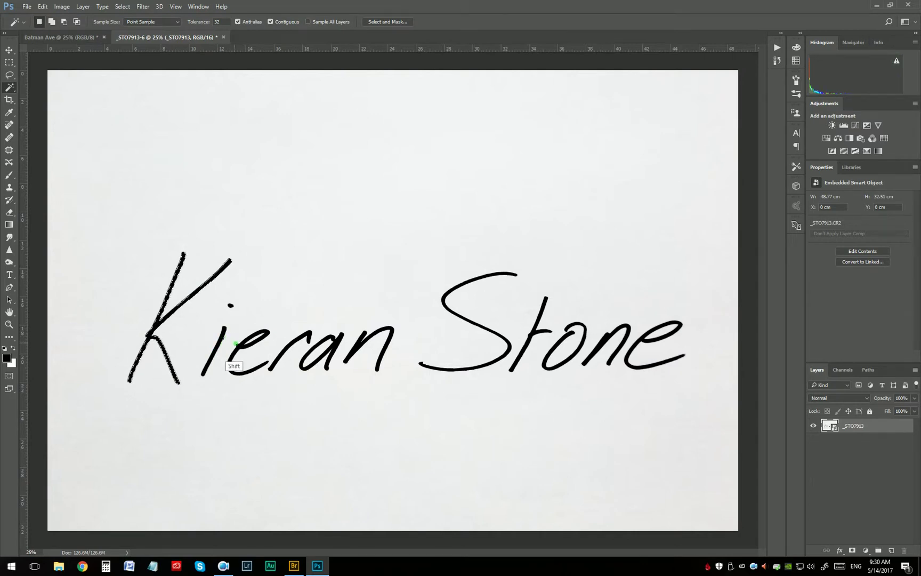
{"action": "key", "text": "shift"}
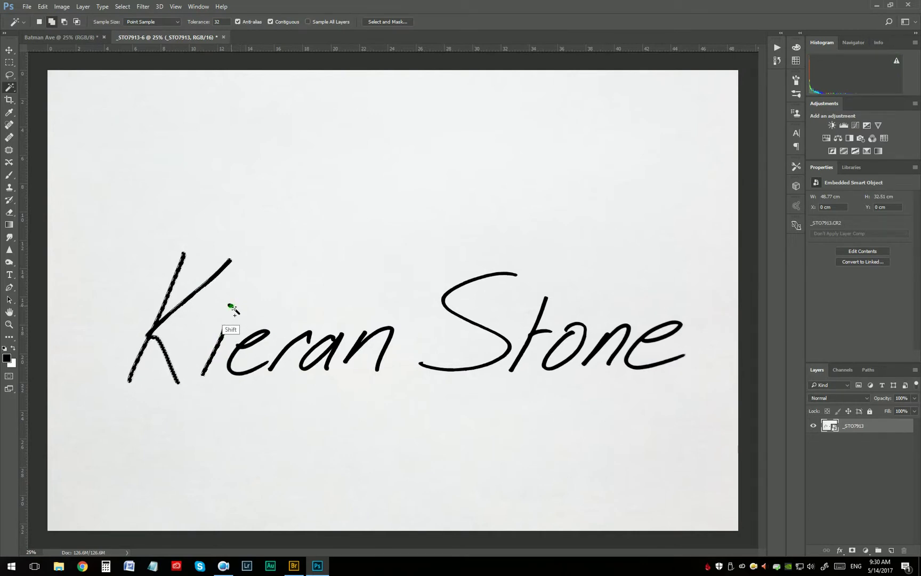
{"action": "left_click", "coordinate": [240, 367], "text": "shift"}
{"action": "left_click", "coordinate": [291, 349], "text": "shift"}
{"action": "left_click", "coordinate": [319, 360], "text": "shift"}
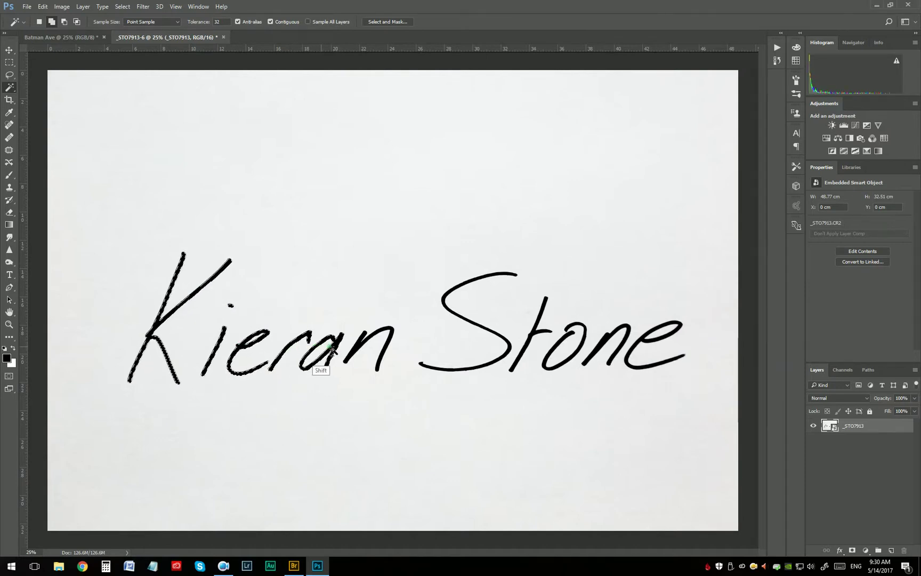
{"action": "left_click", "coordinate": [360, 345], "text": "shift"}
Add the 'Stone' letters to the selection and copy all strokes to Layer 1
{"action": "left_click", "coordinate": [444, 308], "text": "shift"}
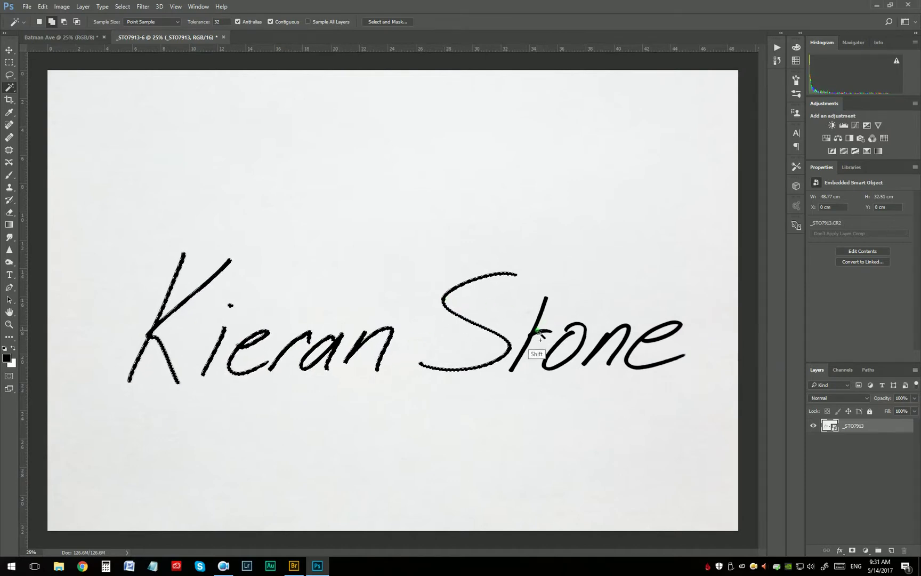
{"action": "left_click", "coordinate": [538, 331], "text": "shift"}
{"action": "left_click", "coordinate": [555, 350], "text": "shift"}
{"action": "left_click", "coordinate": [606, 342], "text": "shift"}
{"action": "left_click", "coordinate": [643, 356], "text": "shift"}
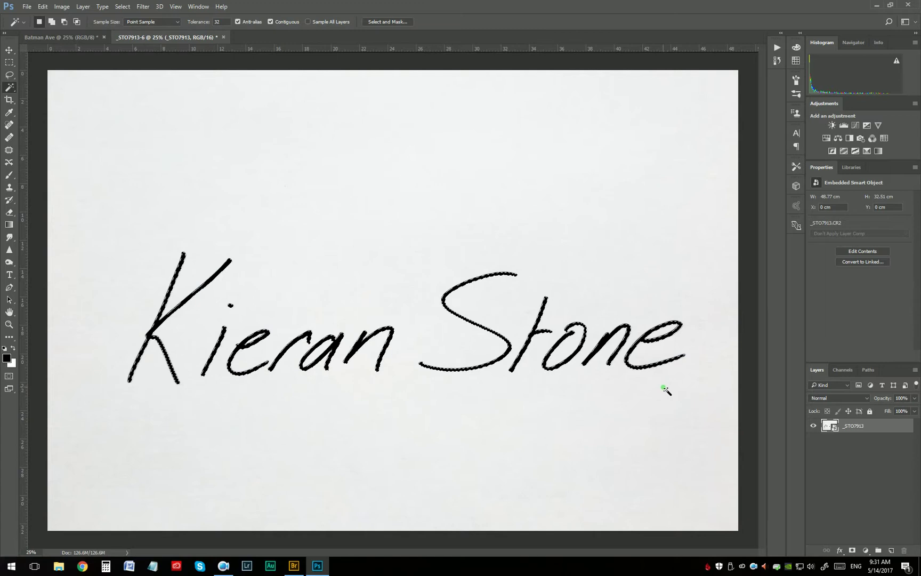
{"action": "key", "text": "ctrl+j"}
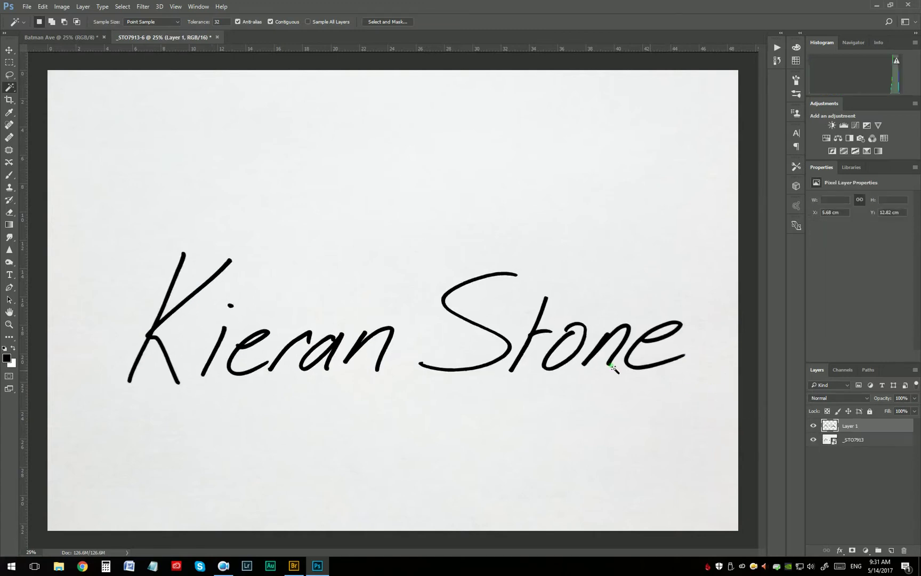
Delete the original _STO7913 photo layer, leaving only Layer 1 on transparency
{"action": "right_click", "coordinate": [877, 445]}
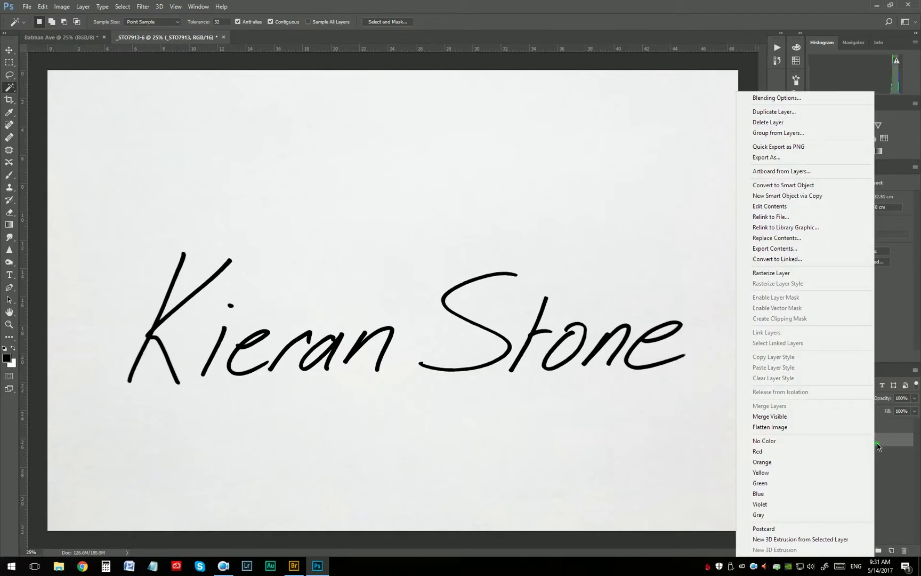
{"action": "left_click", "coordinate": [805, 123]}
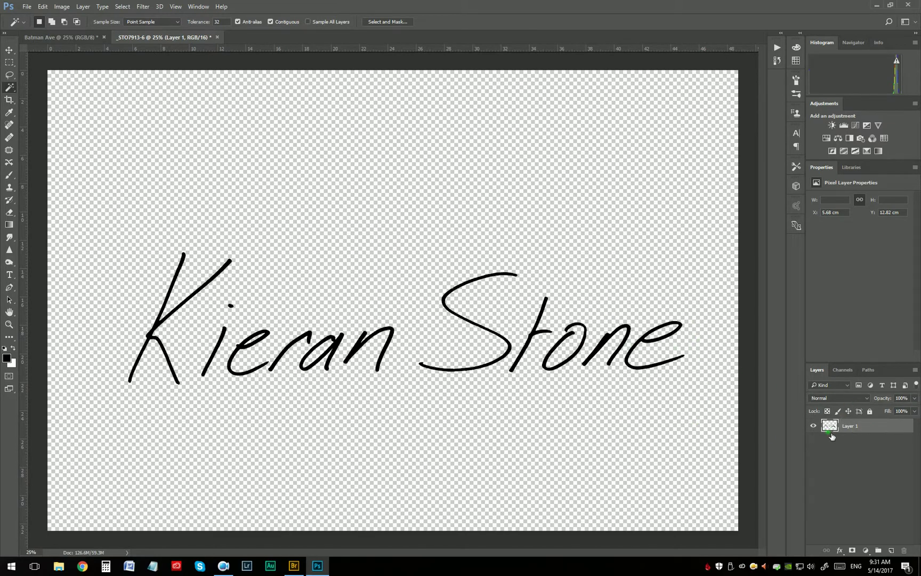
{"action": "key", "text": "ctrl"}
Load the signature selection, expand it by 10 px, fill it with black, and deselect
{"action": "left_click", "coordinate": [834, 429], "text": "ctrl"}
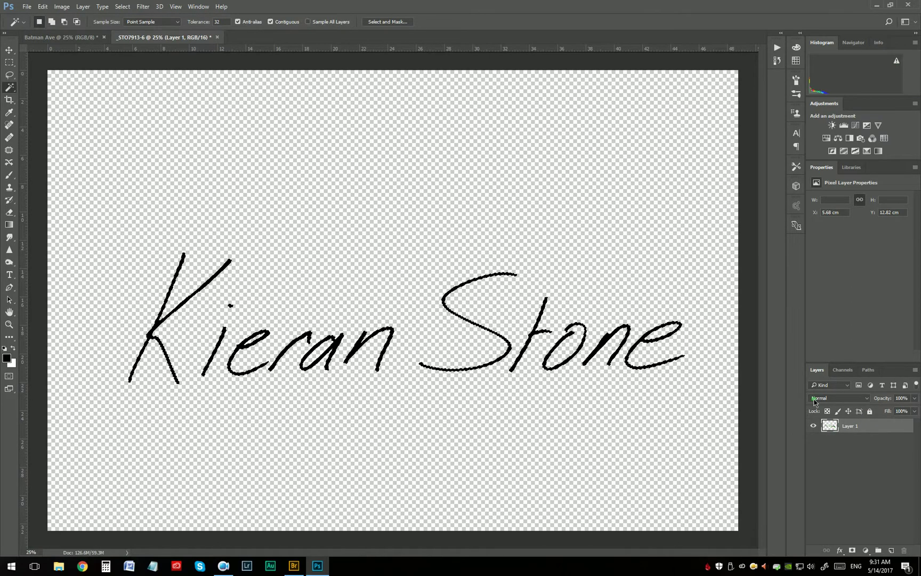
{"action": "left_click", "coordinate": [126, 7]}
{"action": "mouse_move", "coordinate": [139, 132]}
{"action": "left_click", "coordinate": [76, 151]}
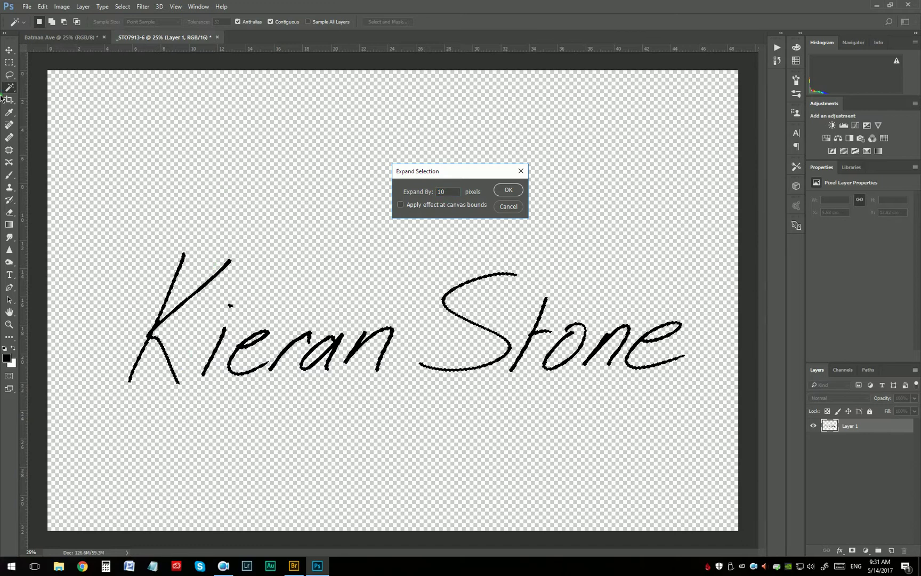
{"action": "left_click", "coordinate": [521, 171]}
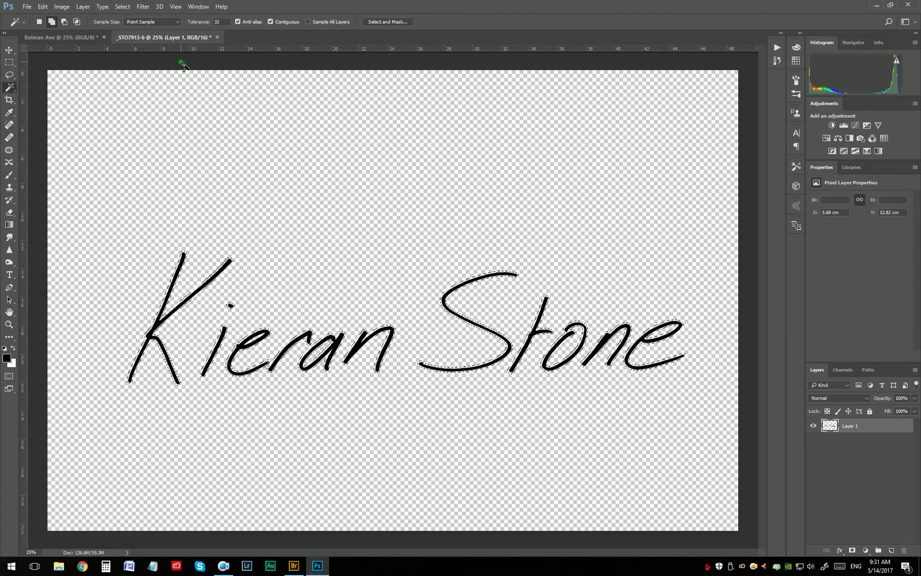
{"action": "key", "text": "shift+BackSpace"}
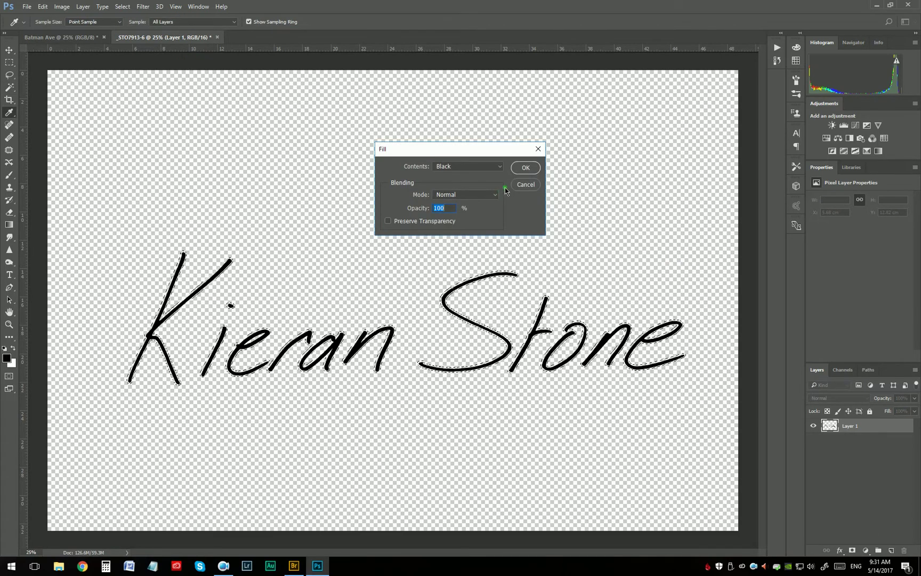
{"action": "left_click", "coordinate": [525, 167]}
{"action": "key", "text": "ctrl+d"}
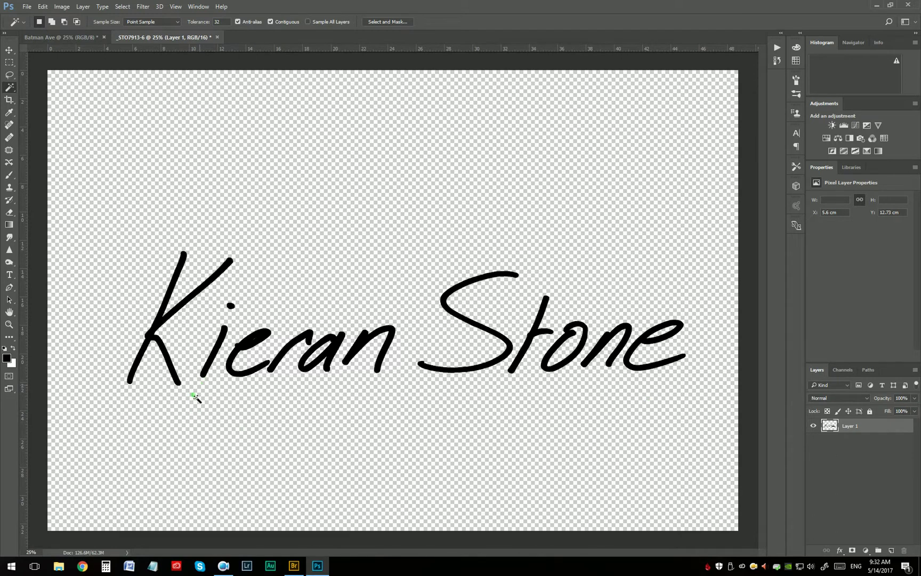
Add a left-aligned 72 pt Arial 'kieranstone.com' text layer below the signature
{"action": "left_click", "coordinate": [9, 275]}
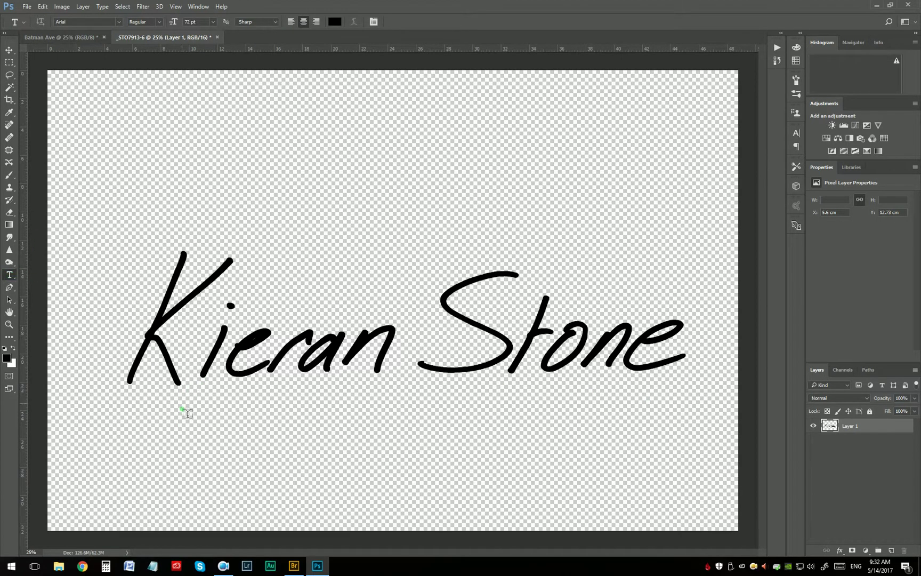
{"action": "left_click_drag", "start_coordinate": [150, 400], "coordinate": [570, 456]}
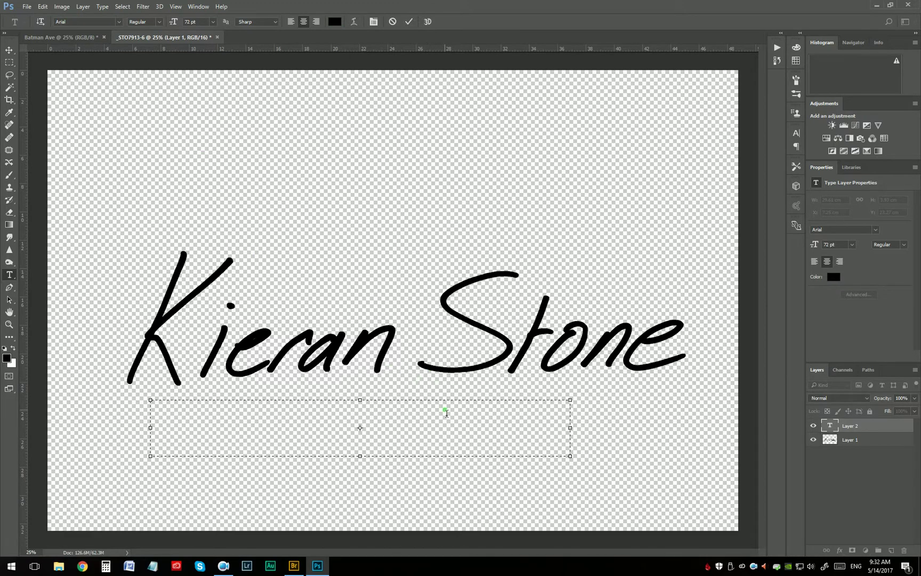
{"action": "type", "text": "kieranston"}
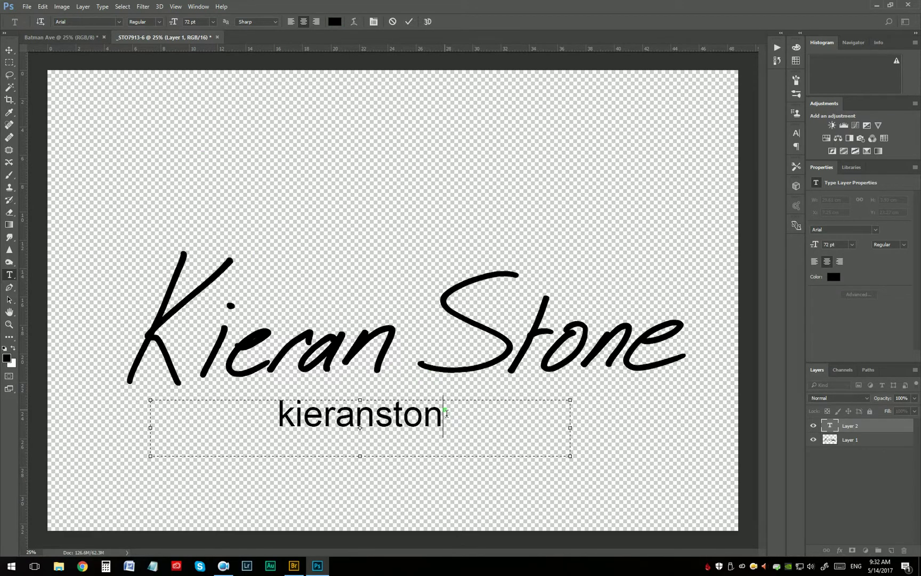
{"action": "type", "text": "e.com"}
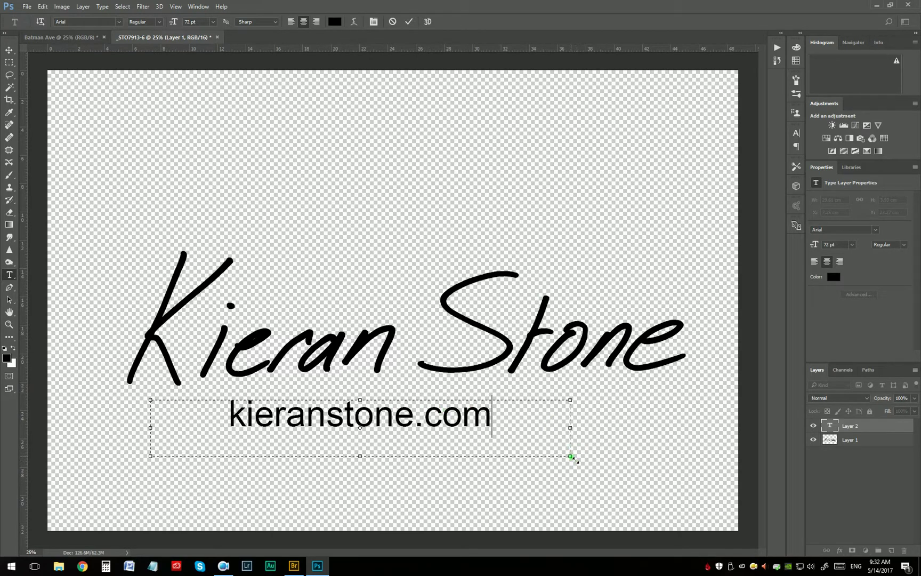
{"action": "left_click", "coordinate": [291, 21]}
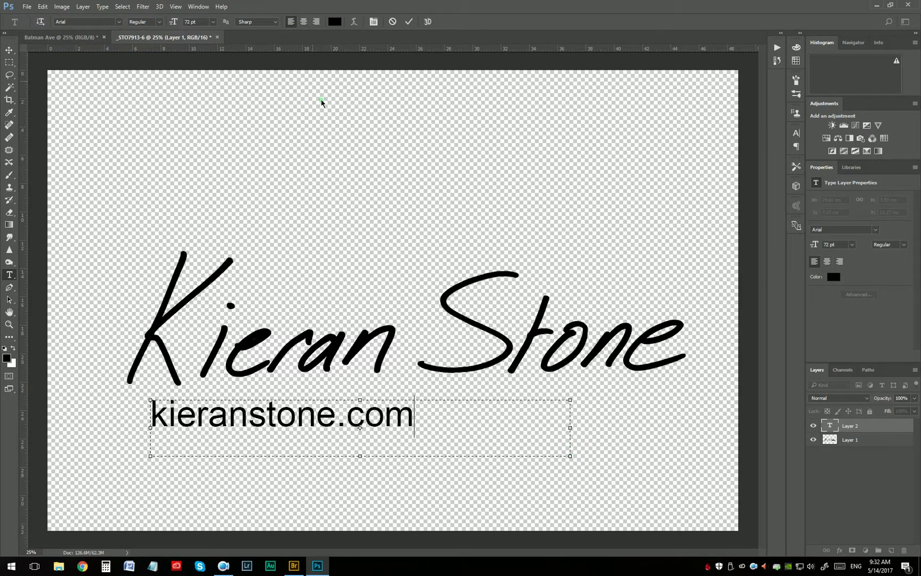
{"action": "left_click_drag", "start_coordinate": [572, 457], "coordinate": [423, 441]}
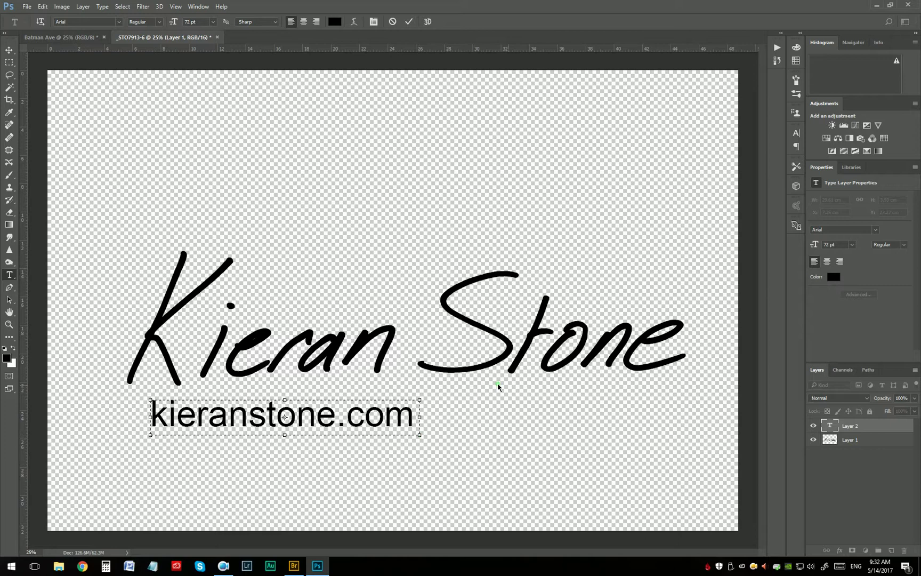
{"action": "left_click", "coordinate": [856, 439]}
{"action": "left_click", "coordinate": [859, 431]}
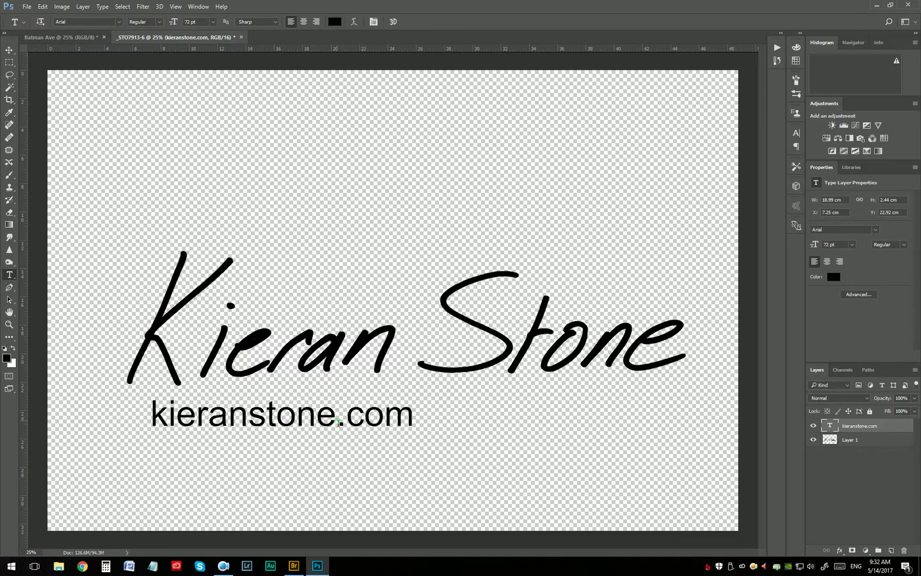
Scale the kieranstone.com text to about 126 pt and centre it under the signature
{"action": "key", "text": "ctrl+t"}
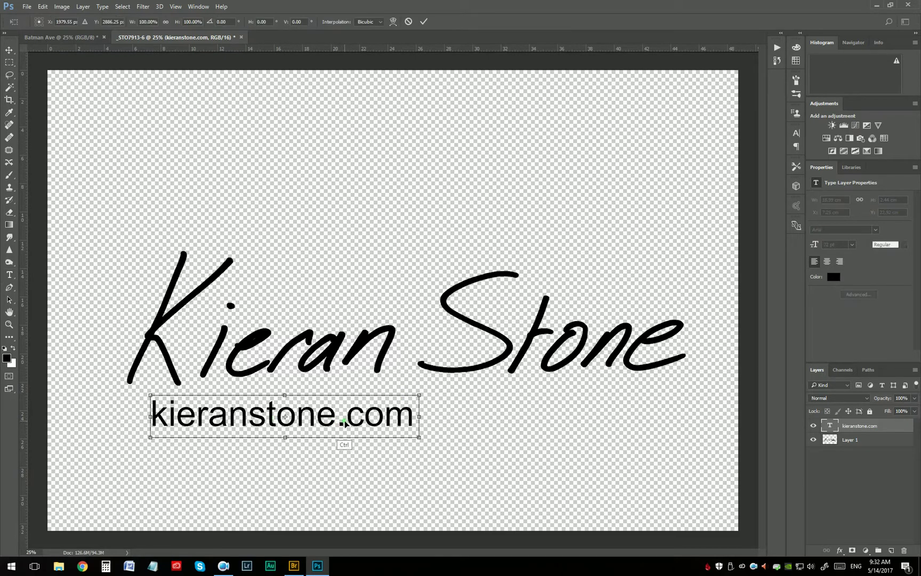
{"action": "left_click_drag", "start_coordinate": [420, 440], "coordinate": [615, 507]}
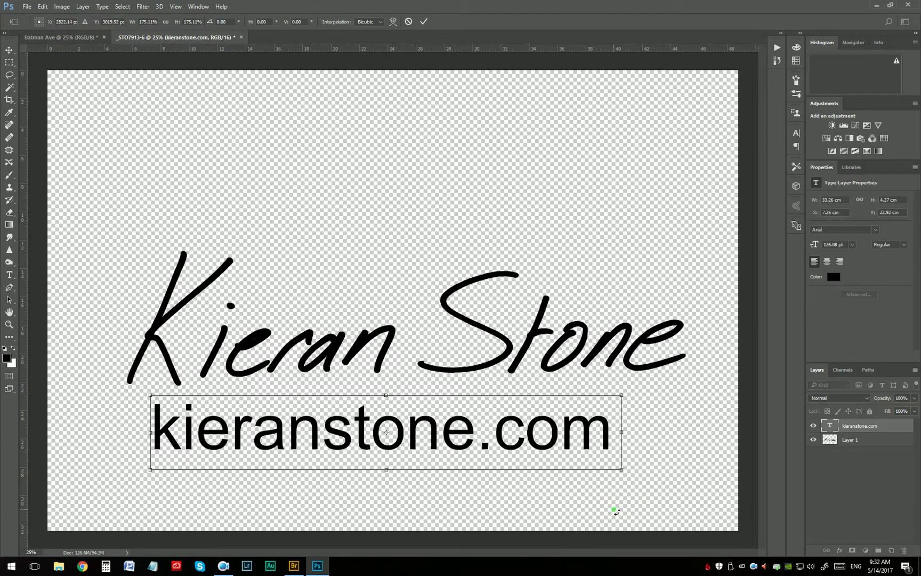
{"action": "key", "text": "Return"}
{"action": "key", "text": "t"}
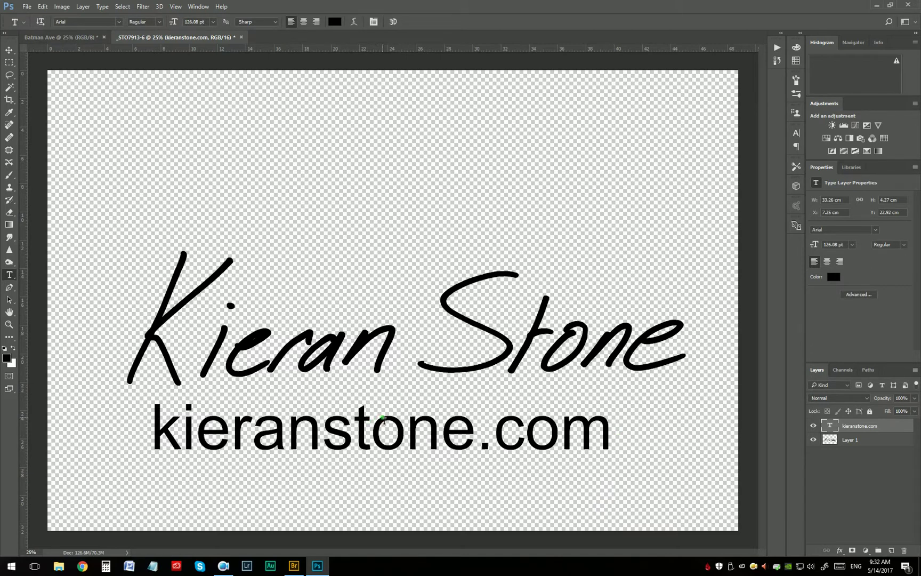
{"action": "key", "text": "v"}
{"action": "mouse_move", "coordinate": [363, 416]}
{"action": "left_mouse_down"}
{"action": "mouse_move", "coordinate": [388, 421]}
{"action": "mouse_move", "coordinate": [408, 400]}
{"action": "mouse_move", "coordinate": [368, 411]}
{"action": "mouse_move", "coordinate": [404, 411]}
{"action": "mouse_move", "coordinate": [369, 413]}
{"action": "mouse_move", "coordinate": [389, 419]}
{"action": "mouse_move", "coordinate": [380, 418]}
{"action": "left_mouse_up"}
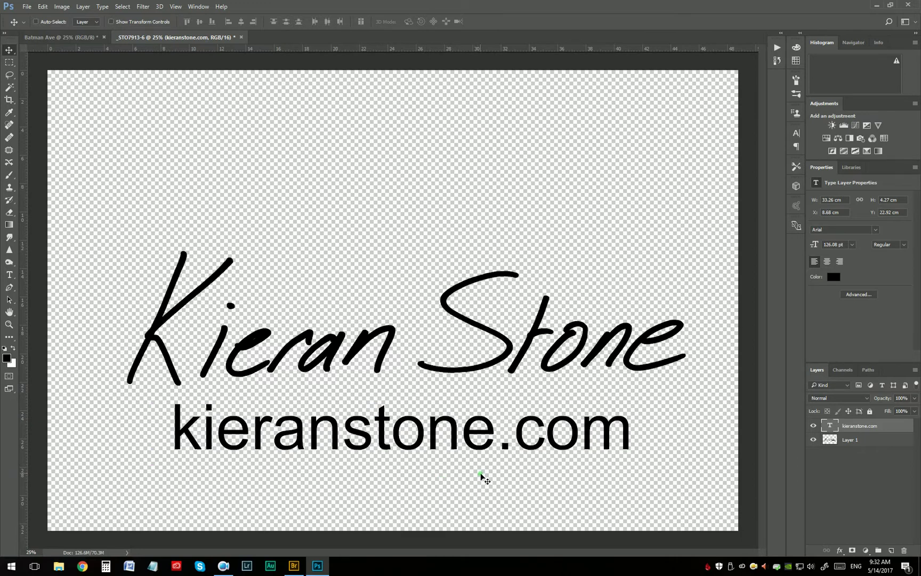
{"action": "key", "text": "ctrl"}
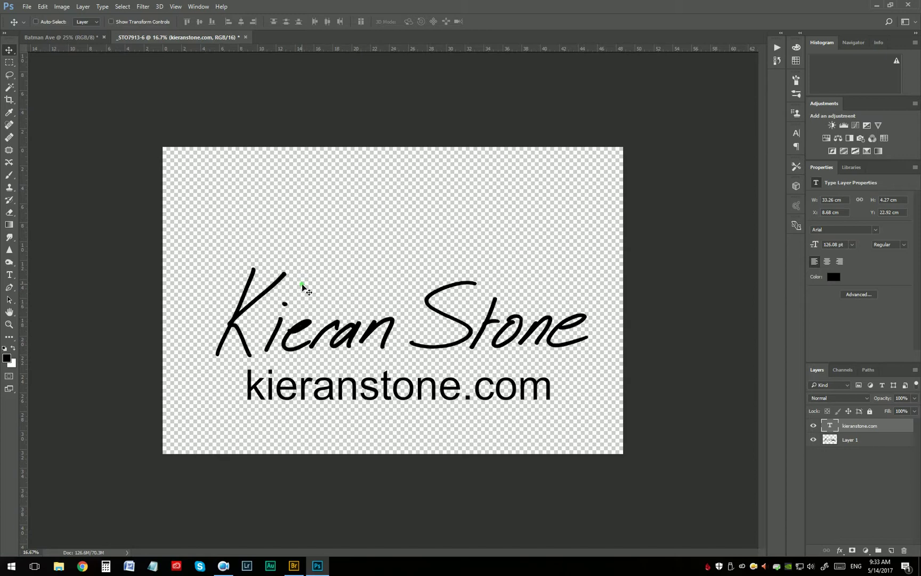
Crop the canvas tight around the signature and web address, then zoom in on the strokes
{"action": "key", "text": "c"}
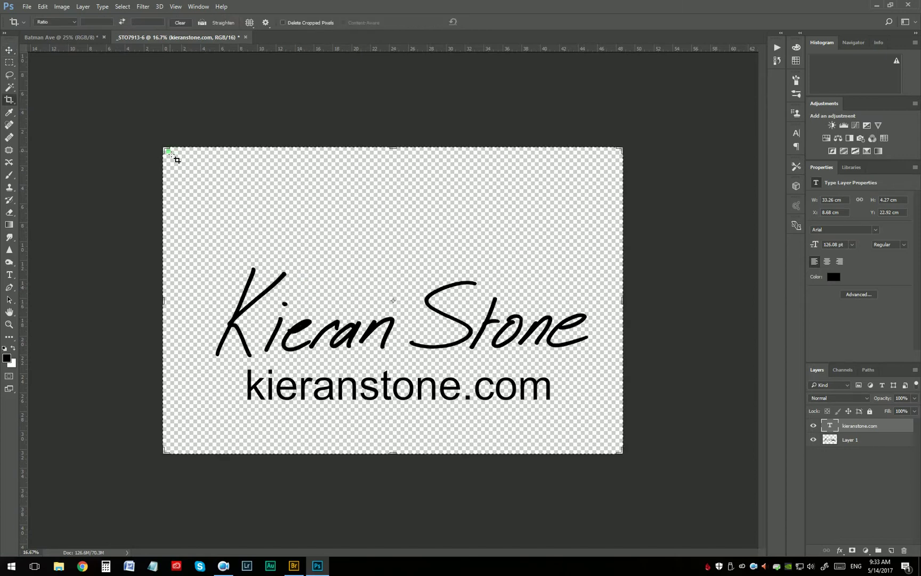
{"action": "left_click_drag", "start_coordinate": [166, 152], "coordinate": [193, 210]}
{"action": "left_click_drag", "start_coordinate": [596, 395], "coordinate": [580, 370]}
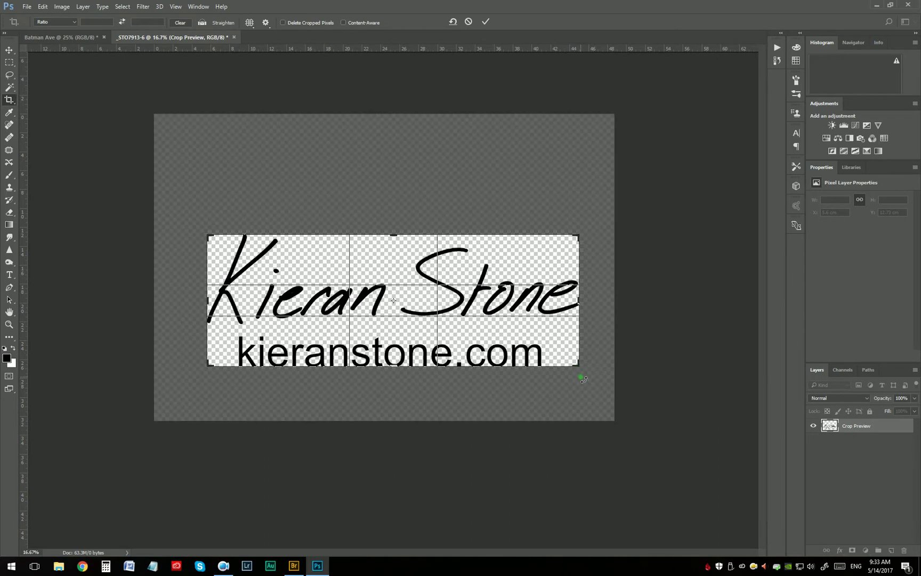
{"action": "key", "text": "Return"}
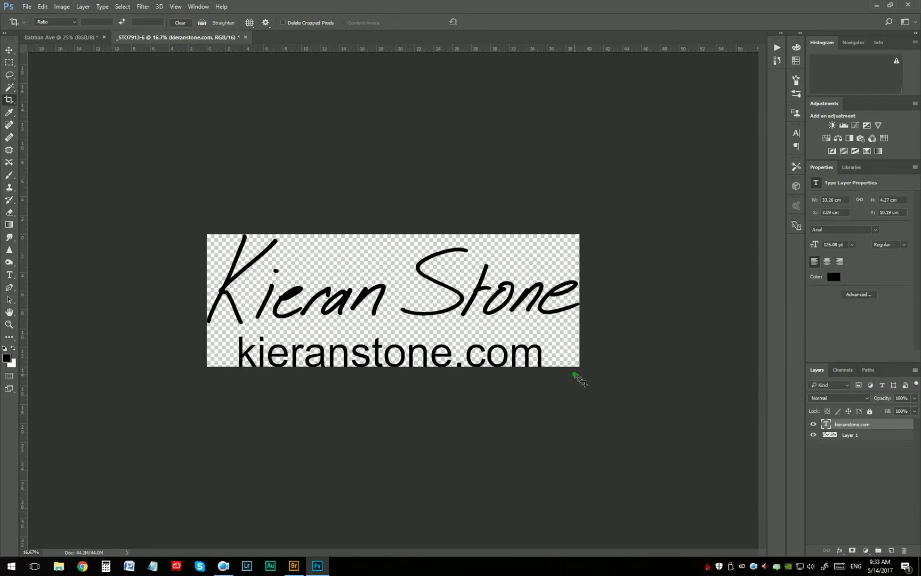
{"action": "key", "text": "ctrl+plus"}
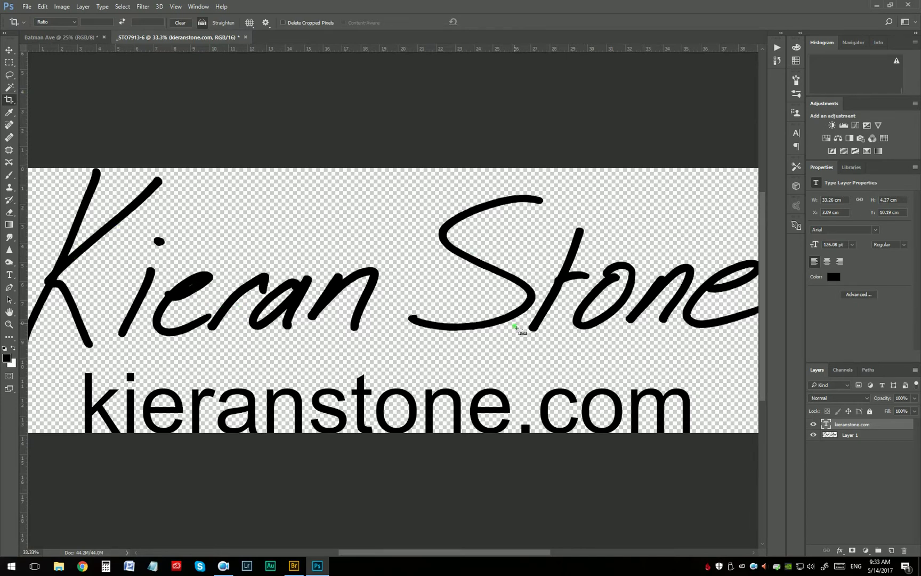
{"action": "key", "text": "ctrl+plus"}
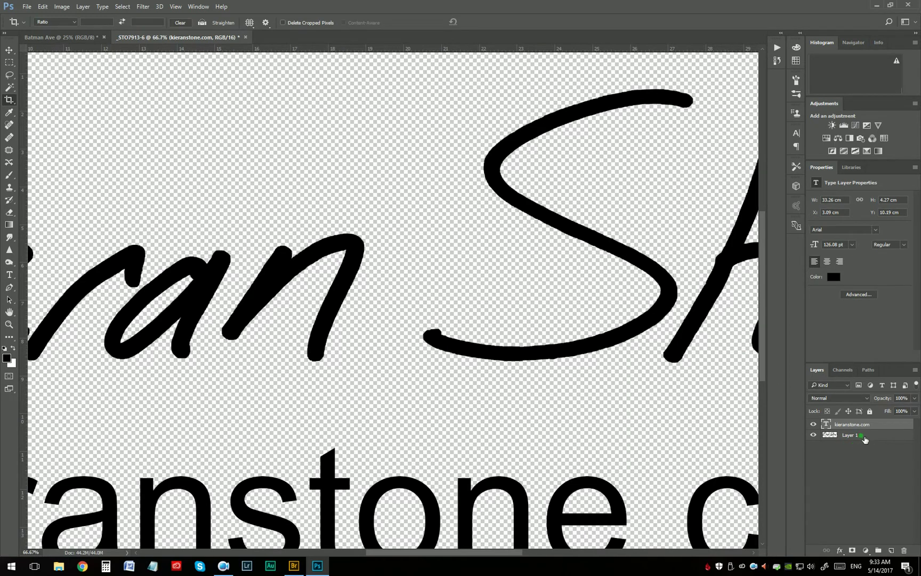
Apply an Image > Adjustments > Threshold to Layer 1 so the strokes turn pure black
{"action": "left_click", "coordinate": [863, 441]}
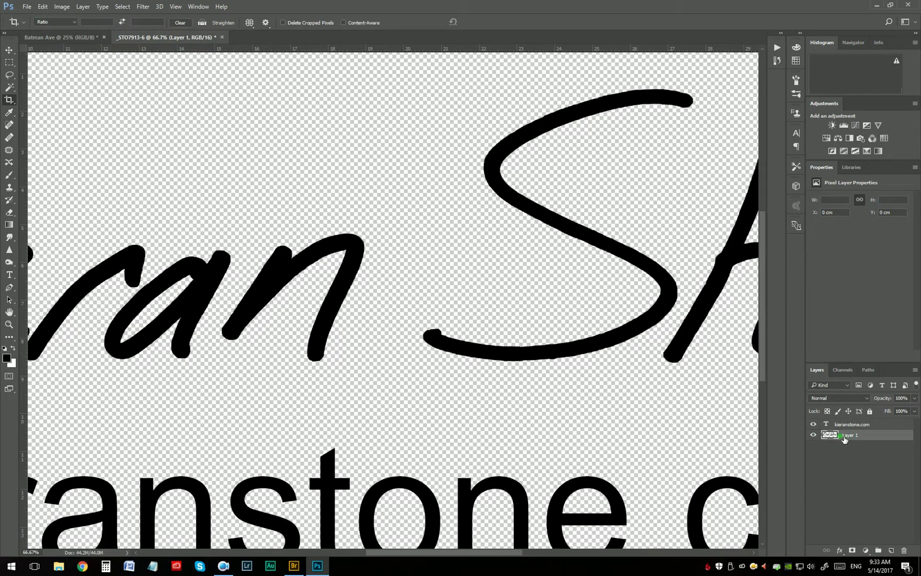
{"action": "left_click", "coordinate": [63, 8]}
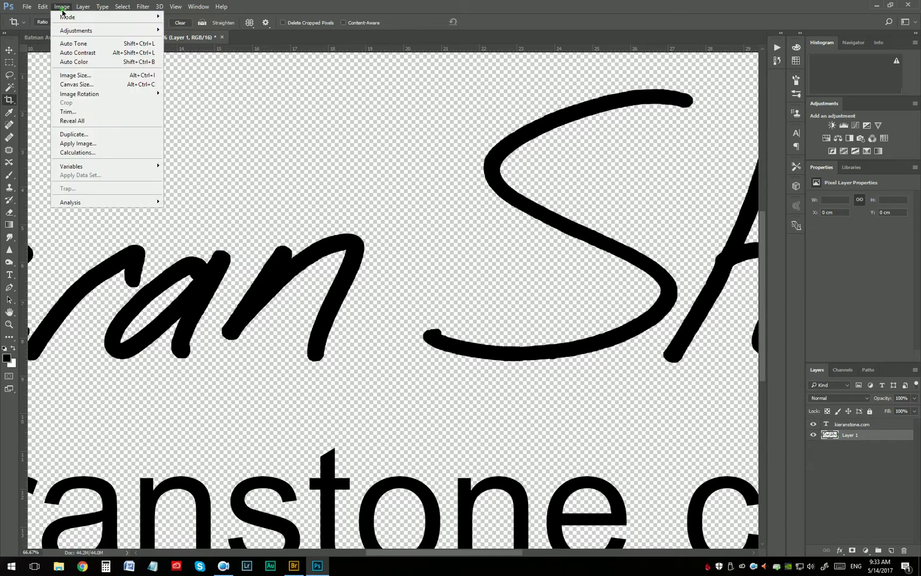
{"action": "mouse_move", "coordinate": [80, 30]}
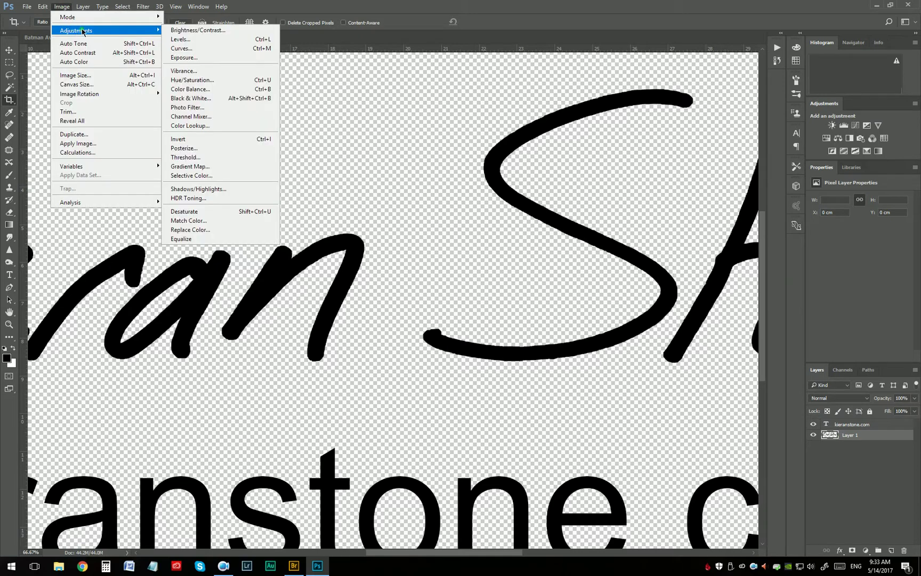
{"action": "left_click", "coordinate": [201, 158]}
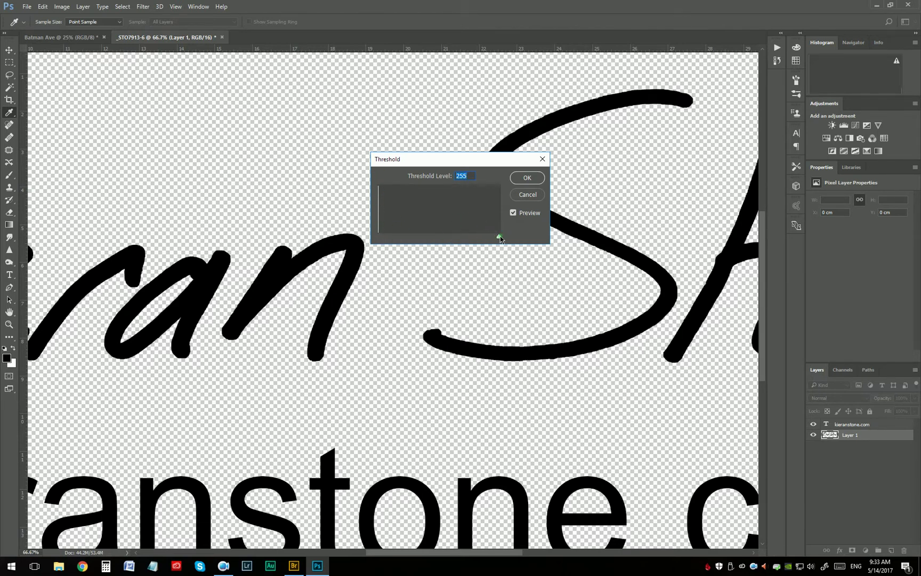
{"action": "left_click", "coordinate": [526, 178]}
{"action": "key", "text": "c"}
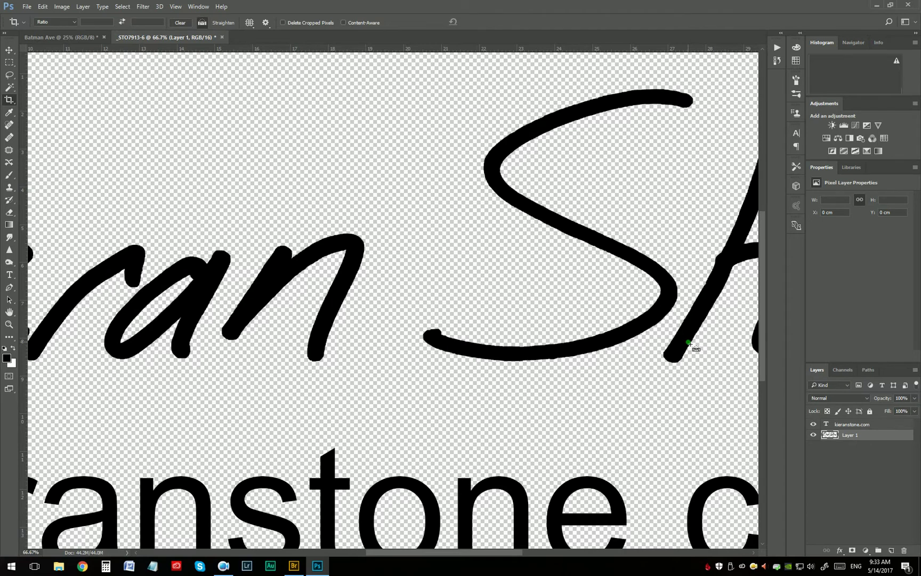
{"action": "key", "text": "ctrl+minus"}
{"action": "key", "text": "ctrl+minus"}
{"action": "key", "text": "ctrl+minus"}
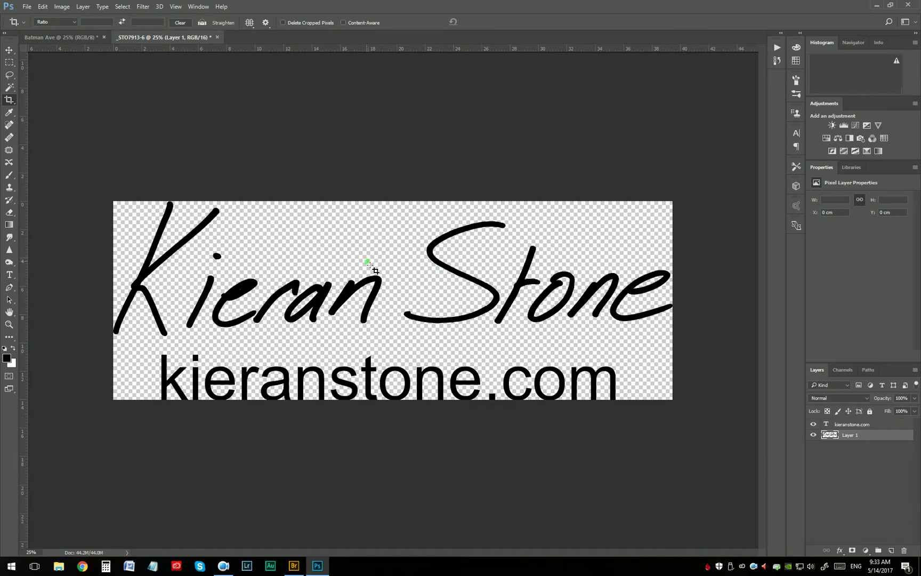
Save the signature as the brush preset 'K Stone logo' and switch to the Batman Ave photo
{"action": "left_click", "coordinate": [62, 7]}
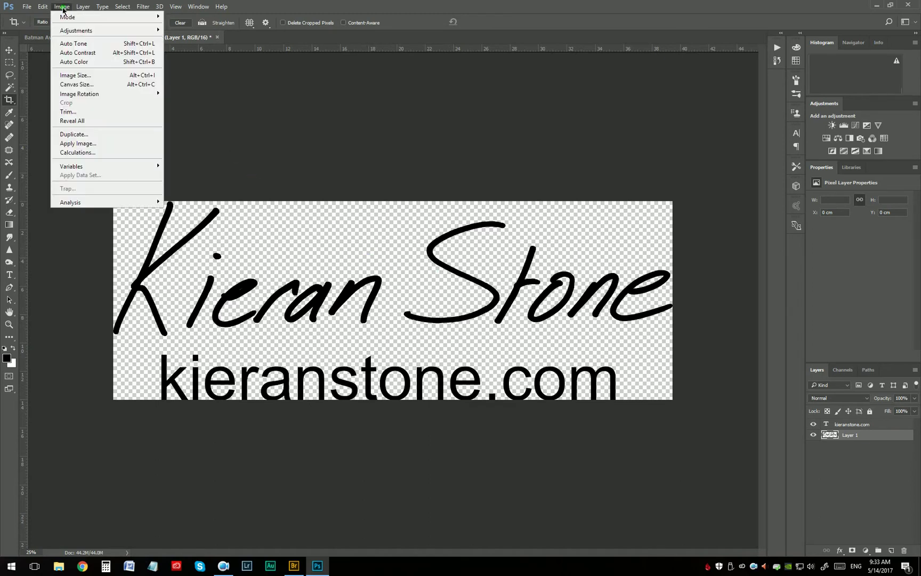
{"action": "mouse_move", "coordinate": [44, 6]}
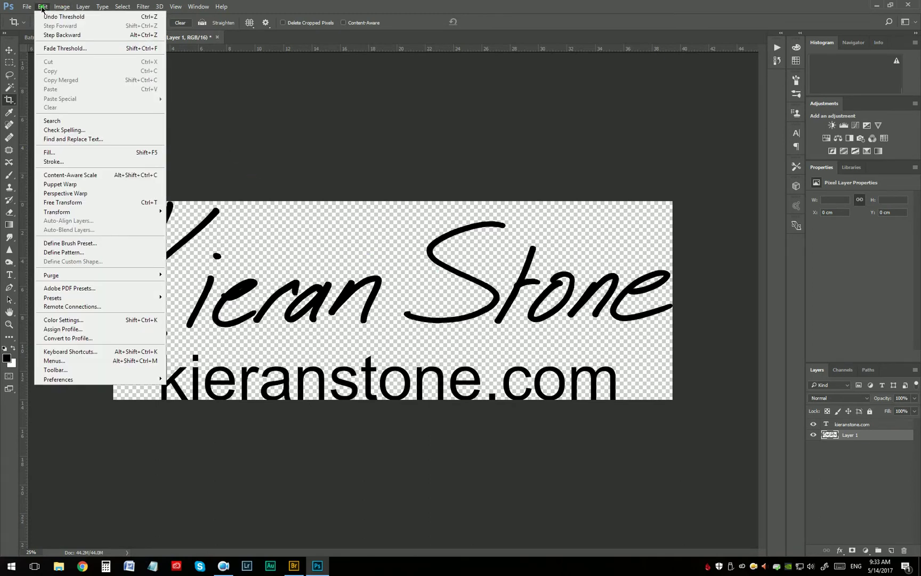
{"action": "left_click", "coordinate": [97, 244]}
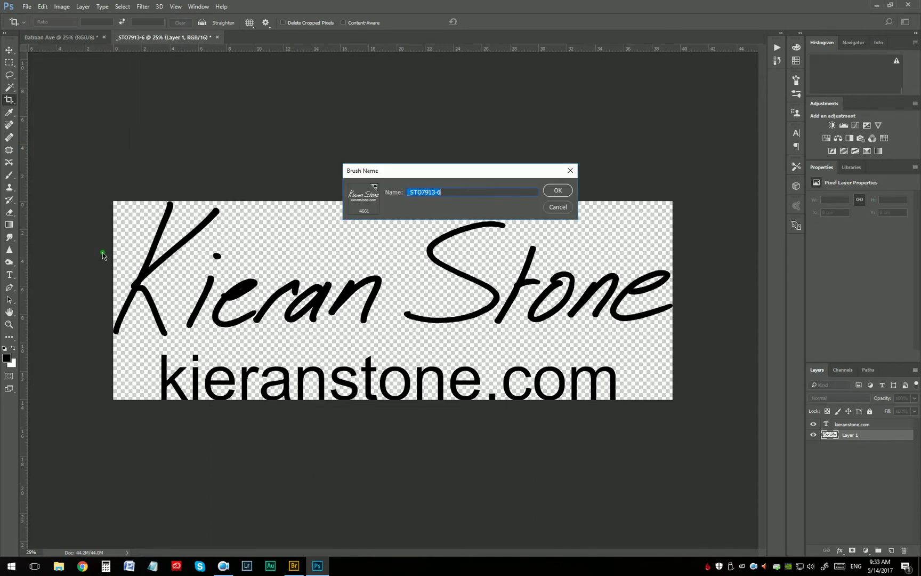
{"action": "type", "text": "K Stone logo"}
{"action": "left_click", "coordinate": [569, 186]}
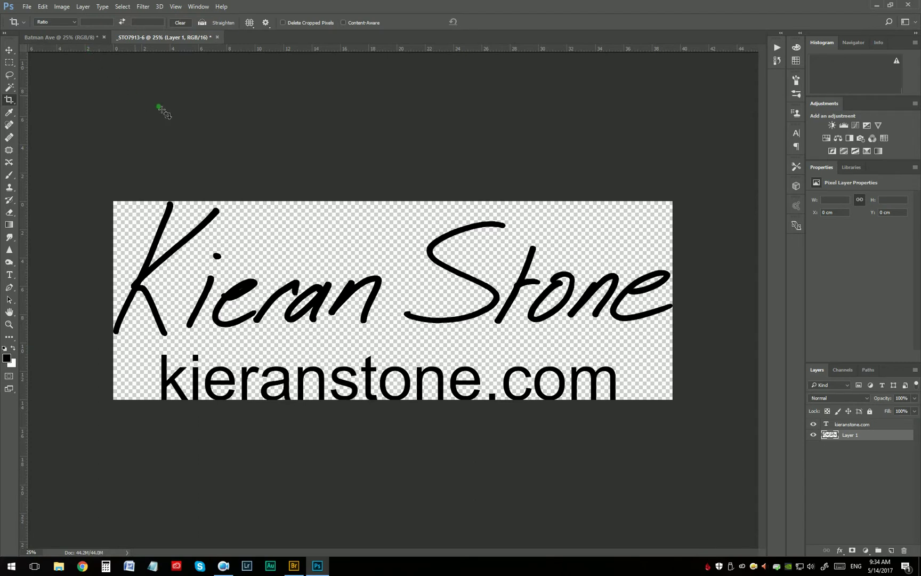
{"action": "left_click", "coordinate": [69, 37]}
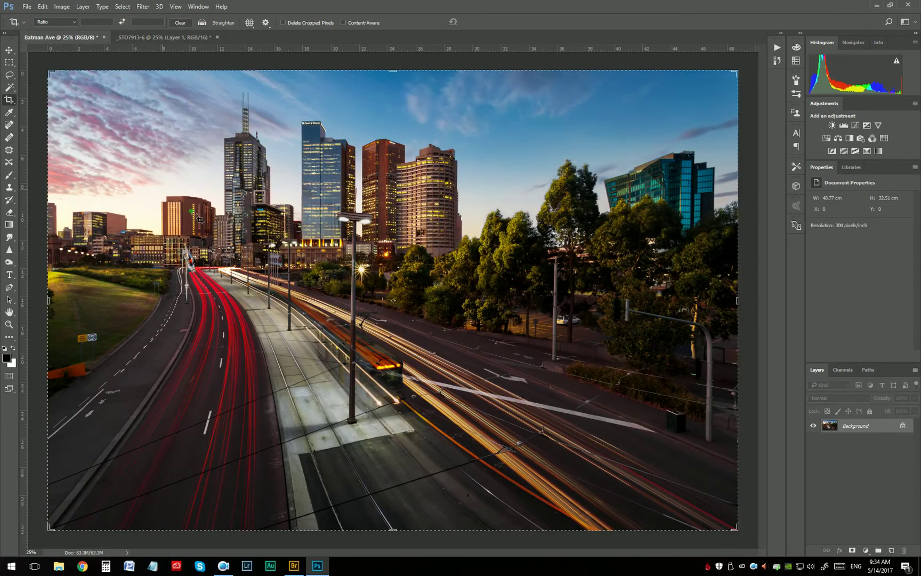
Pick the signature brush and add a new empty layer above the city photo
{"action": "key", "text": "h"}
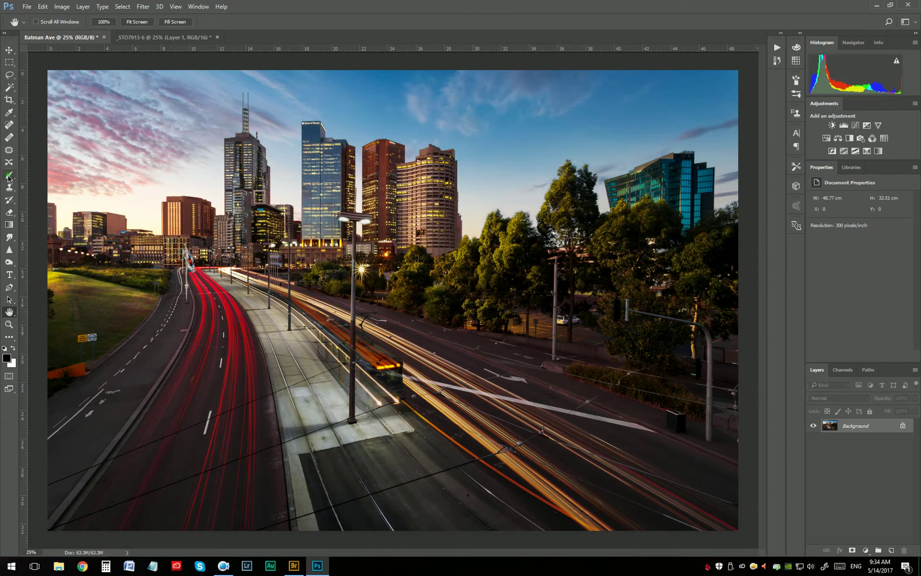
{"action": "key", "text": "b"}
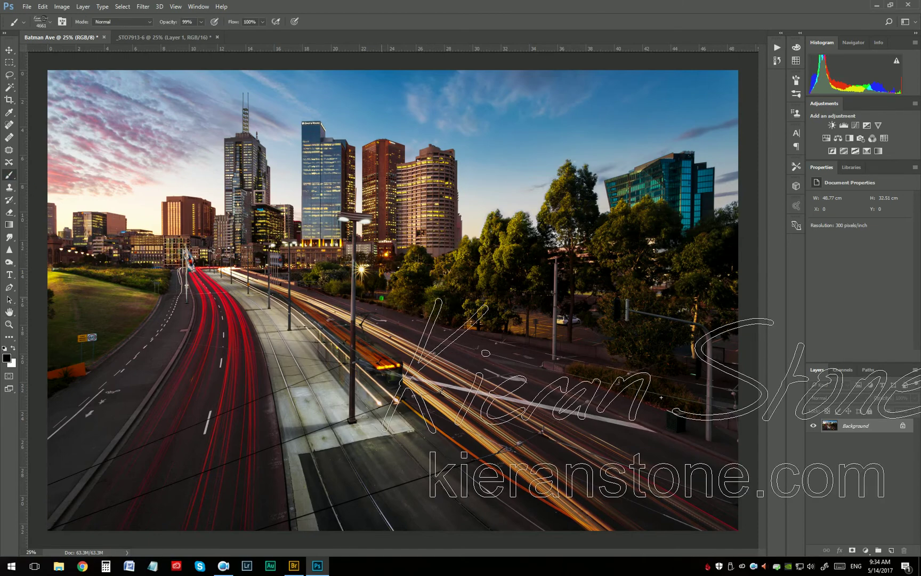
{"action": "left_click", "coordinate": [893, 551]}
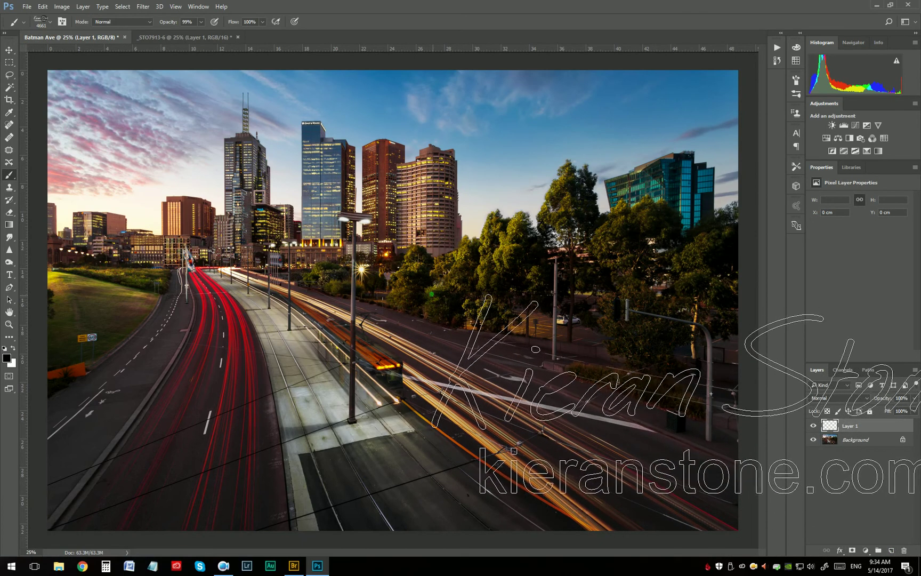
Size the signature brush to about 924 px and stamp it in white at the bottom centre
{"action": "left_click_drag", "start_coordinate": [433, 278], "coordinate": [192, 270]}
{"action": "left_click", "coordinate": [467, 397]}
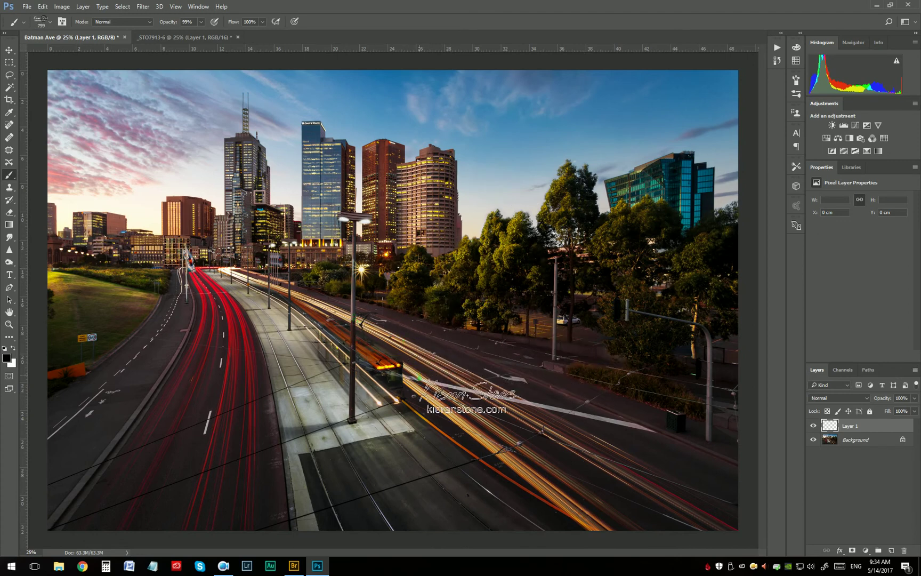
{"action": "left_click_drag", "start_coordinate": [427, 454], "coordinate": [384, 452]}
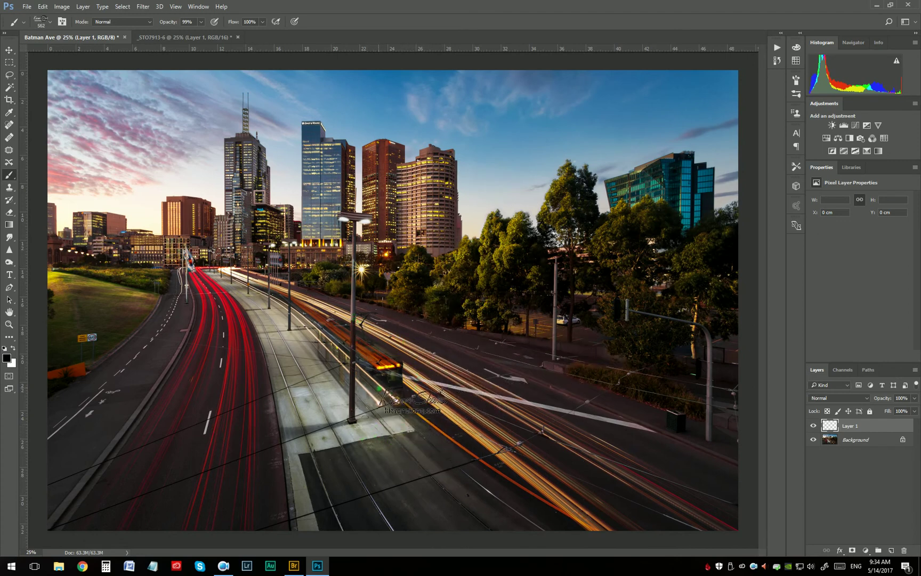
{"action": "left_click_drag", "start_coordinate": [379, 389], "coordinate": [421, 388]}
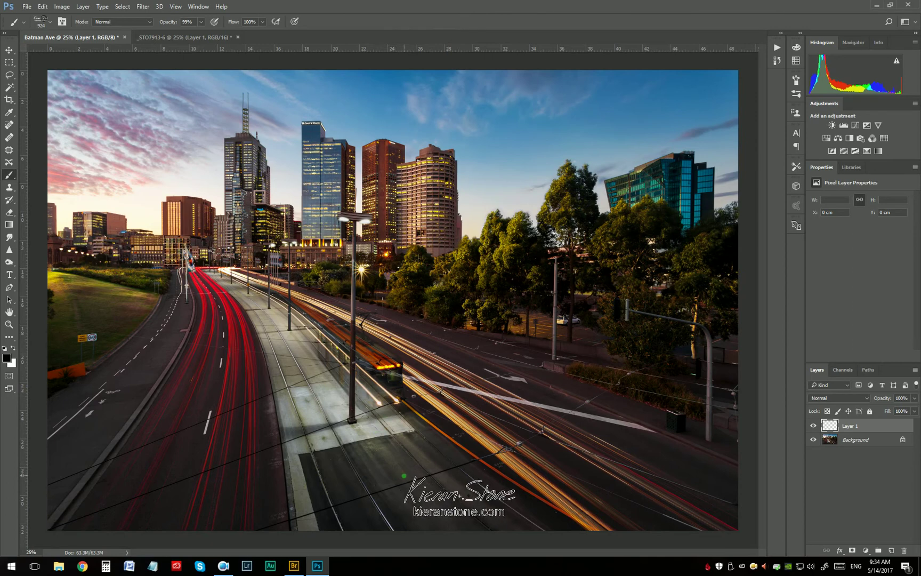
{"action": "key", "text": "x"}
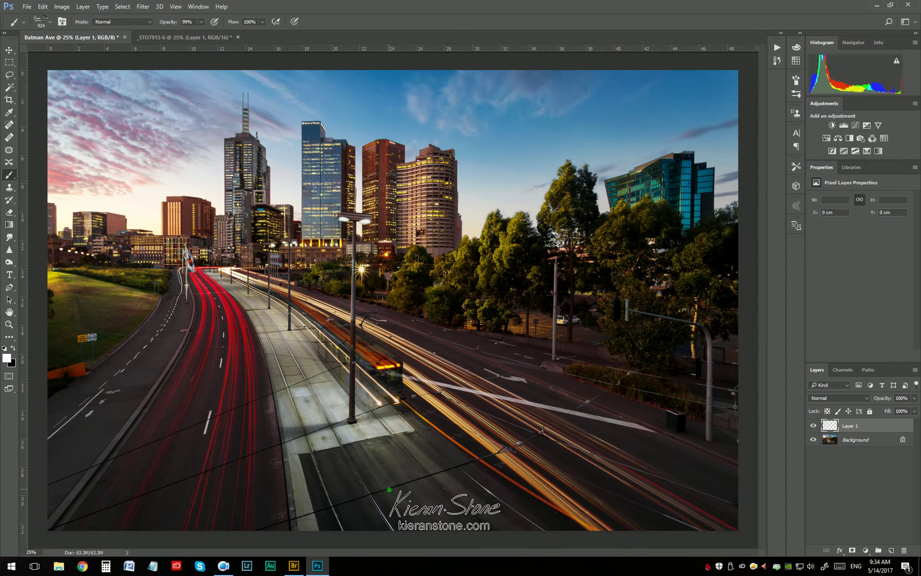
{"action": "left_click", "coordinate": [389, 490]}
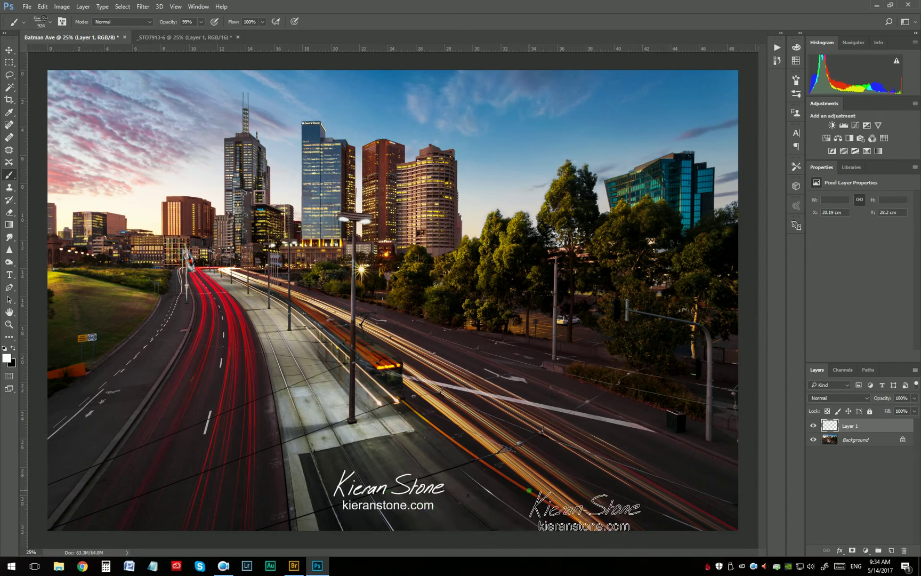
{"action": "key", "text": "ctrl+minus"}
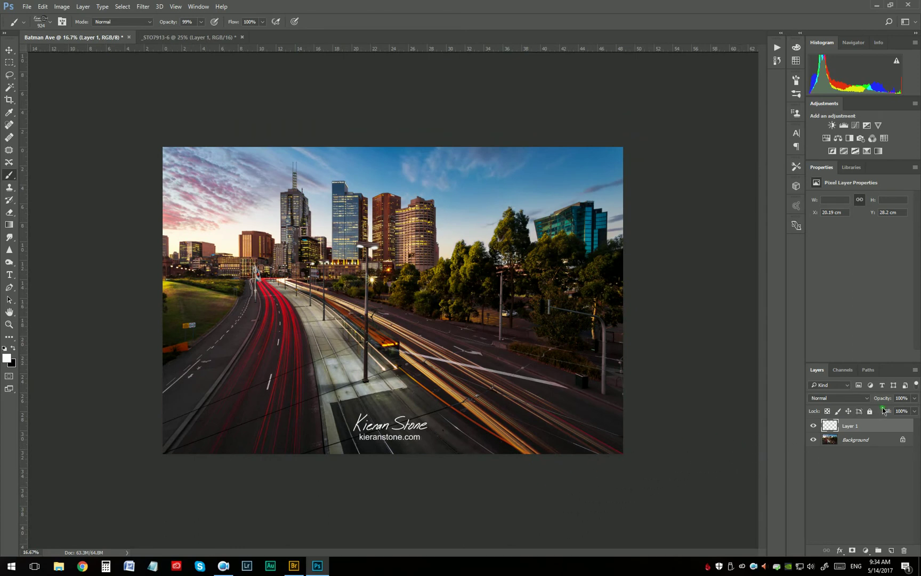
Stamp a beige signature at the lower right, then return Layer 1 from 38% to 100% opacity
{"action": "left_click_drag", "start_coordinate": [889, 403], "coordinate": [862, 400]}
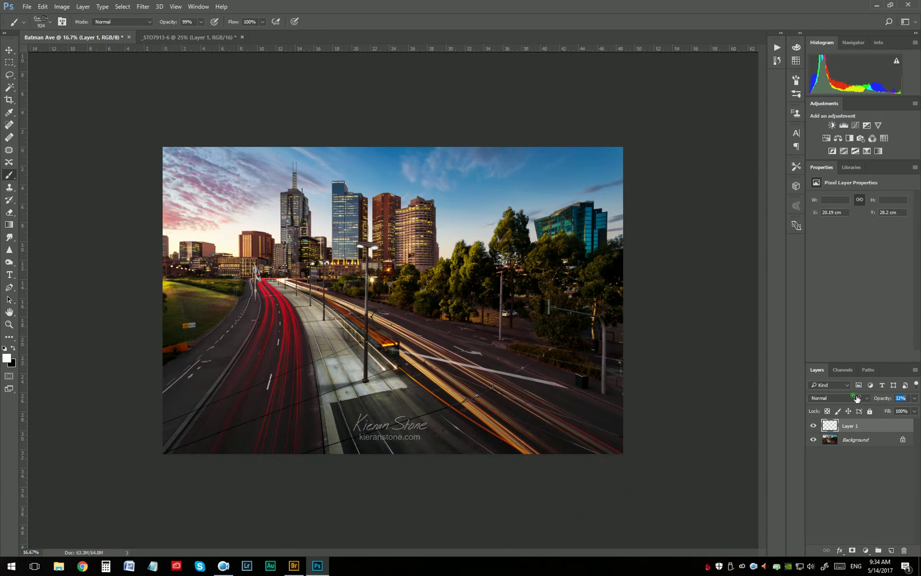
{"action": "left_click_drag", "start_coordinate": [861, 399], "coordinate": [858, 398]}
{"action": "key", "text": "alt"}
{"action": "left_click_drag", "start_coordinate": [447, 383], "coordinate": [436, 382]}
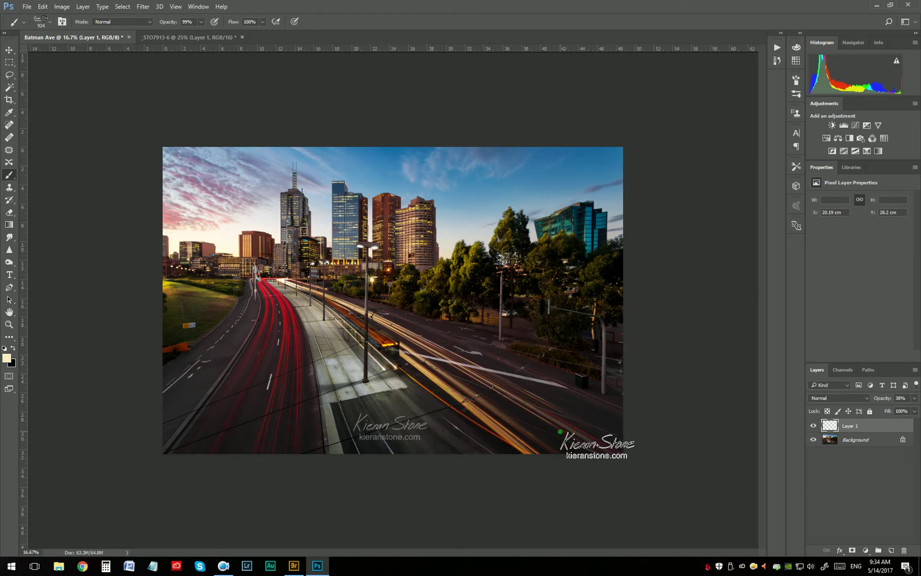
{"action": "left_click", "coordinate": [569, 428]}
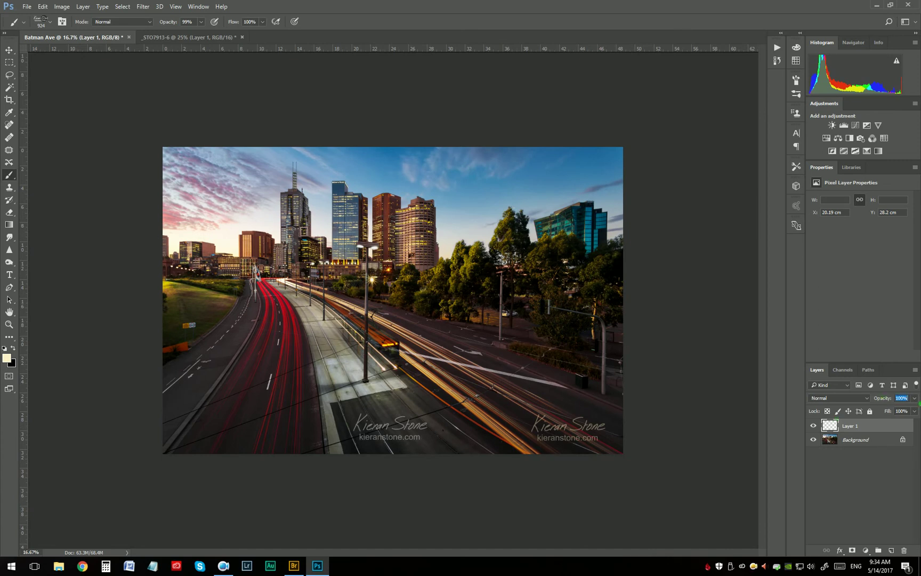
{"action": "key", "text": "Return"}
Stamp a large teal-sampled signature across the middle and fade Layer 1 to 43% opacity
{"action": "left_click", "coordinate": [586, 226], "text": "alt"}
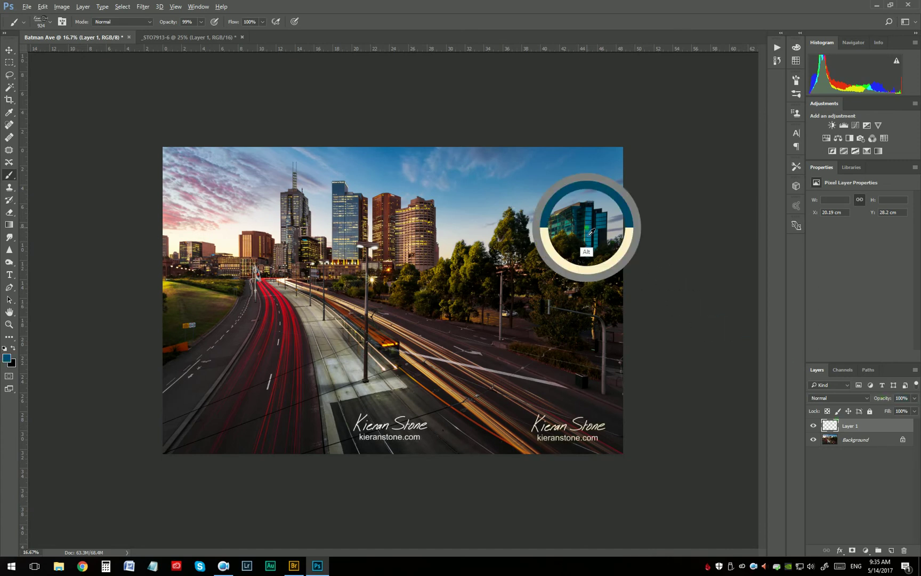
{"action": "left_click_drag", "start_coordinate": [444, 264], "coordinate": [544, 320]}
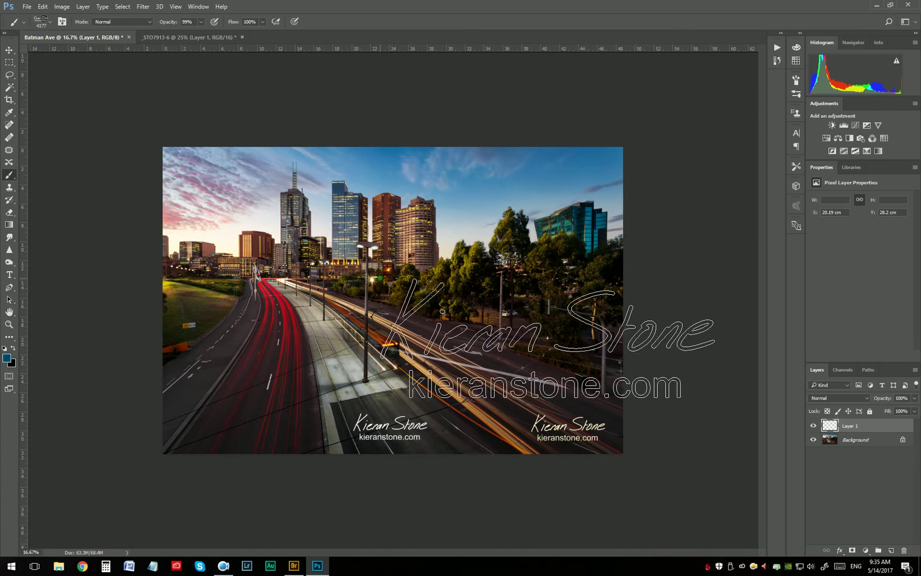
{"action": "left_click", "coordinate": [379, 280]}
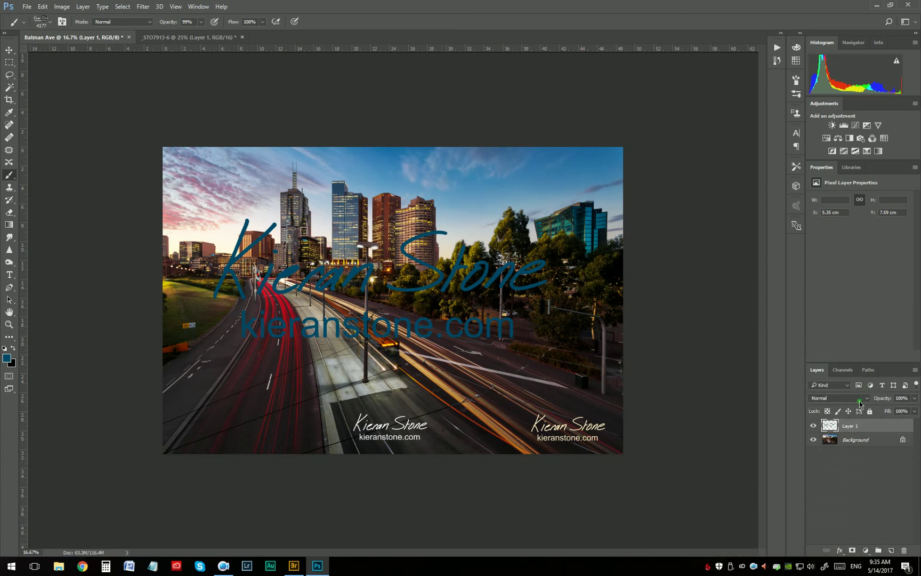
{"action": "left_click_drag", "start_coordinate": [886, 401], "coordinate": [857, 400]}
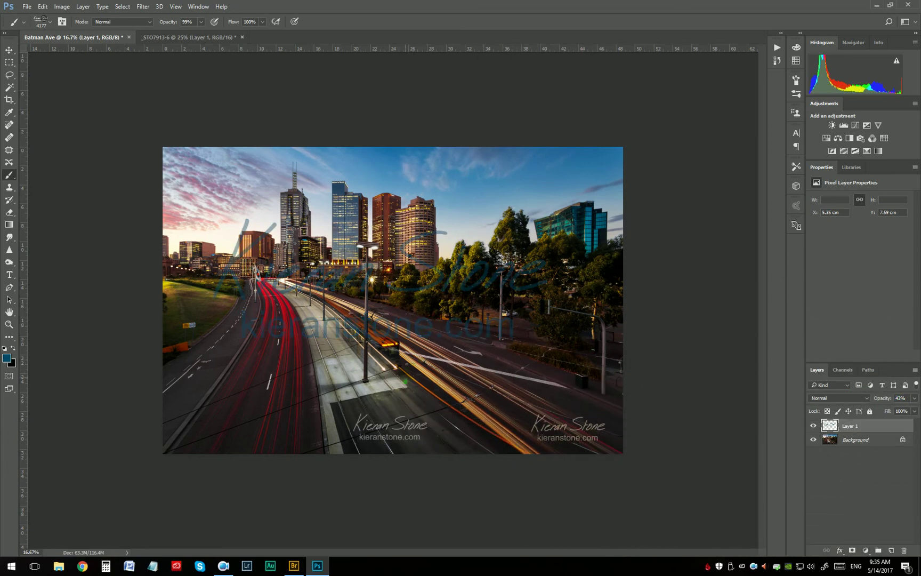
Shrink the signature brush to about 1410 px and stamp it at the lower middle
{"action": "right_click", "coordinate": [447, 365], "text": "alt"}
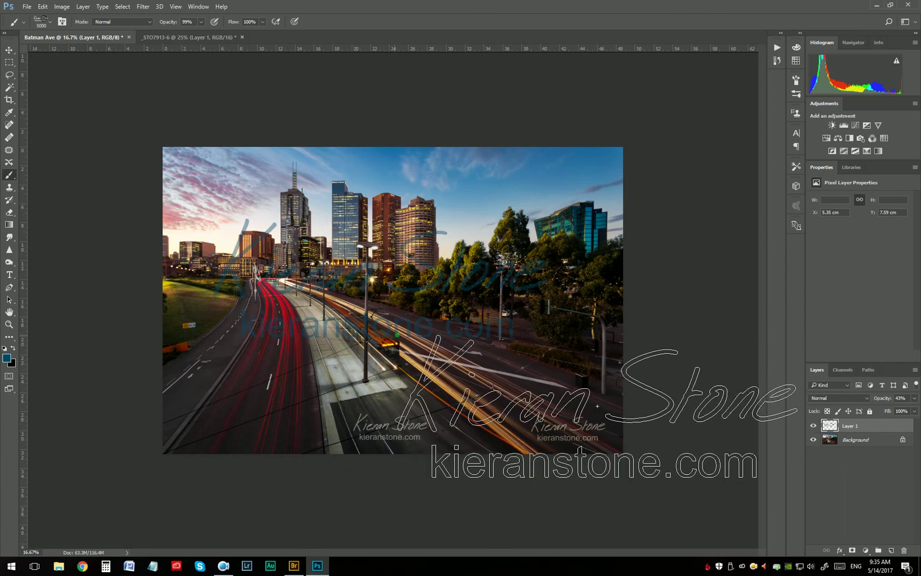
{"action": "right_click", "coordinate": [447, 332], "text": "alt"}
{"action": "right_click", "coordinate": [373, 384], "text": "alt"}
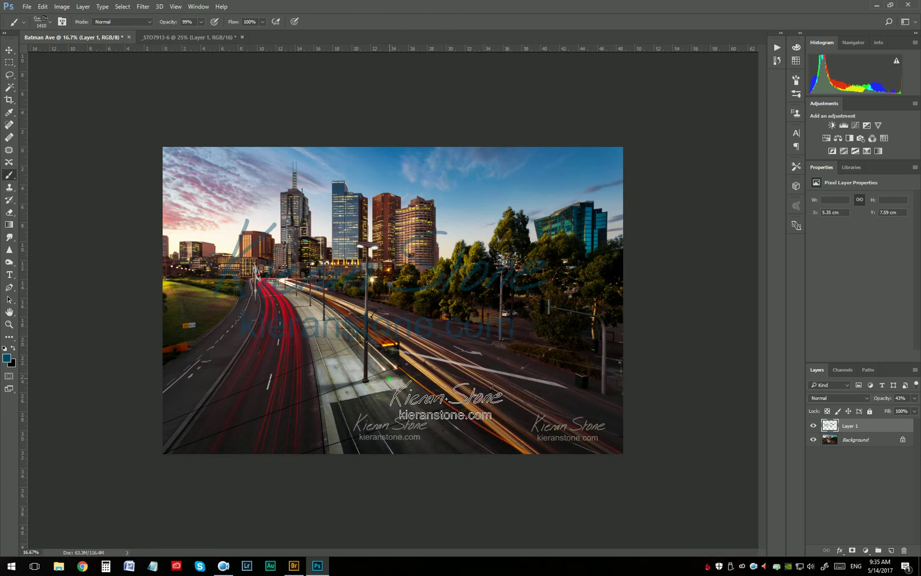
{"action": "left_click", "coordinate": [471, 399]}
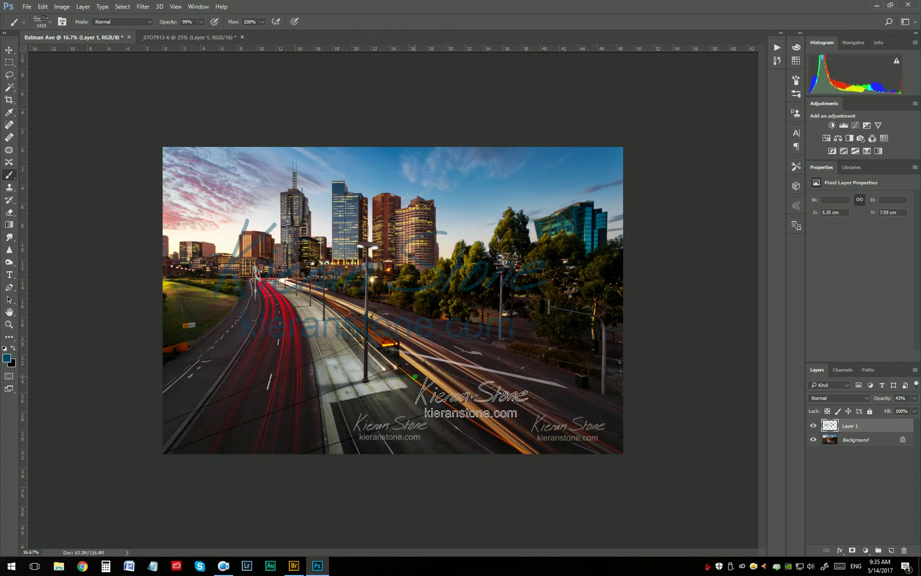